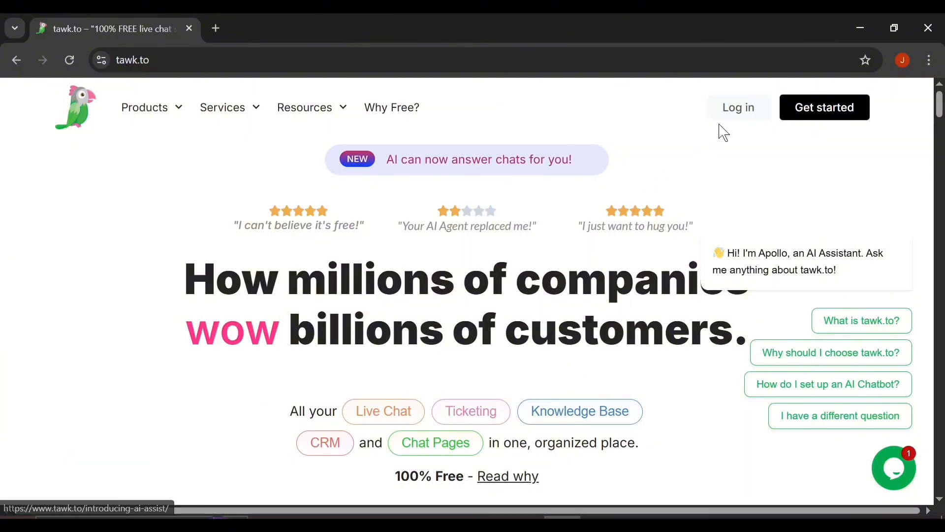
Start signing up for a free tawk.to account and fill in the account holder's name and email
{"action": "mouse_move", "coordinate": [311, 119]}
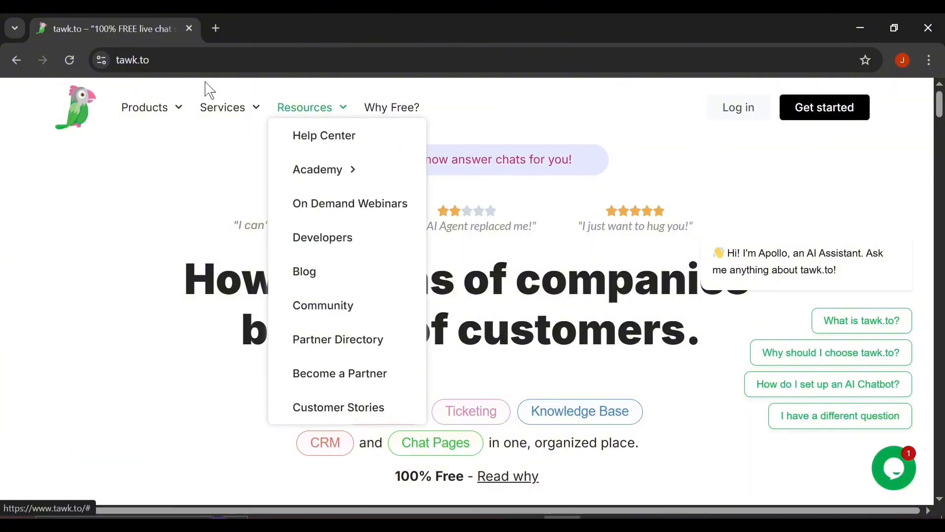
{"action": "left_click", "coordinate": [829, 110]}
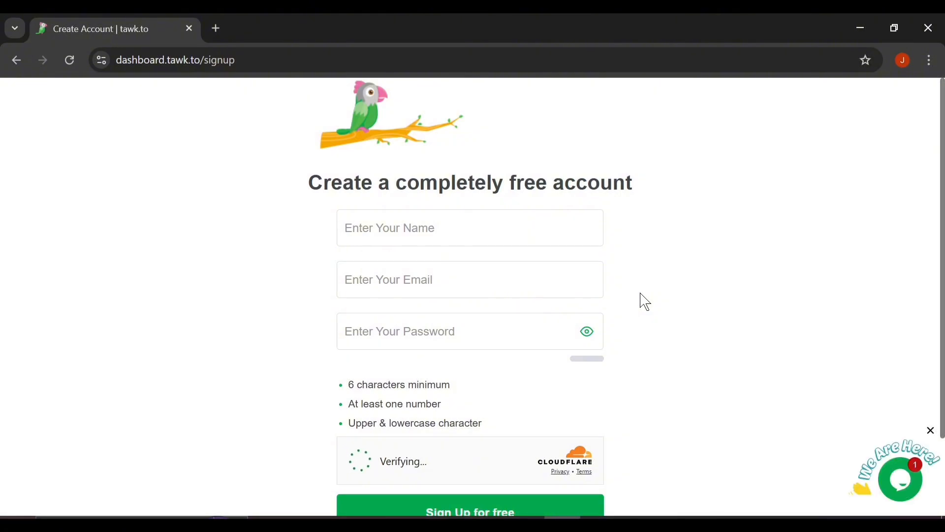
{"action": "left_click", "coordinate": [487, 241]}
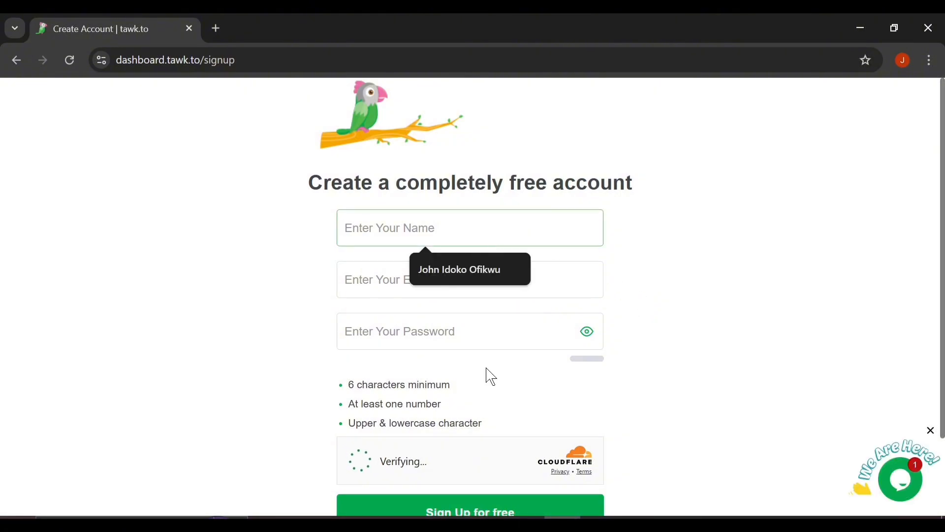
{"action": "scroll", "coordinate": [487, 376], "scroll_direction": "down", "scroll_amount": 2}
{"action": "scroll", "coordinate": [491, 377], "scroll_direction": "up", "scroll_amount": 2}
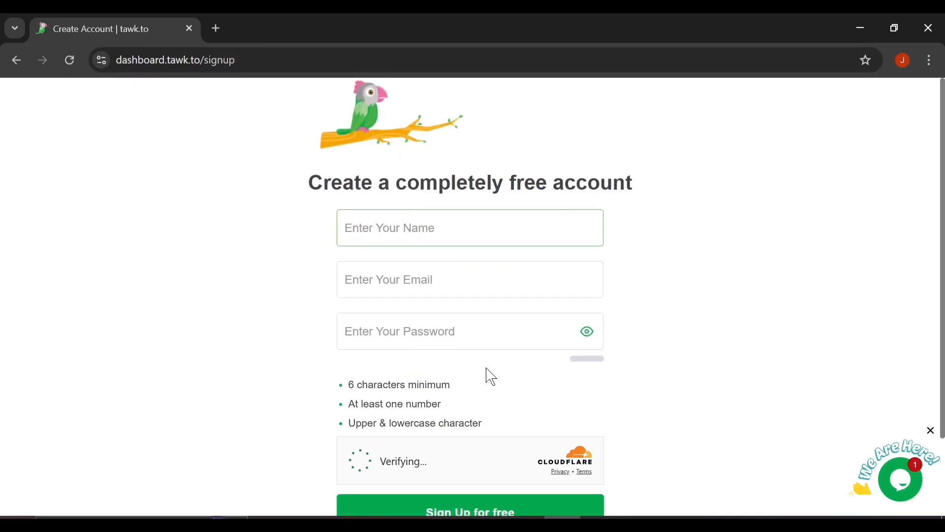
{"action": "left_click", "coordinate": [433, 231]}
{"action": "left_click", "coordinate": [445, 281]}
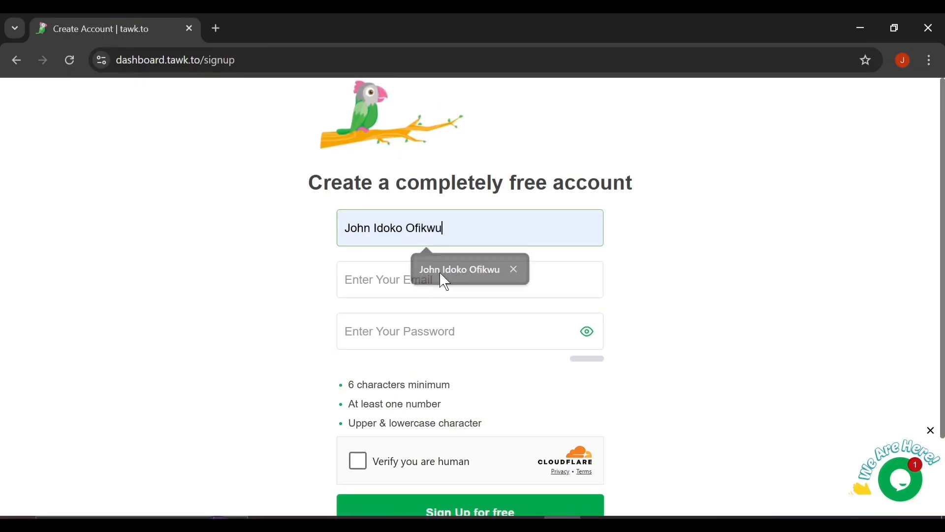
{"action": "left_click", "coordinate": [433, 276]}
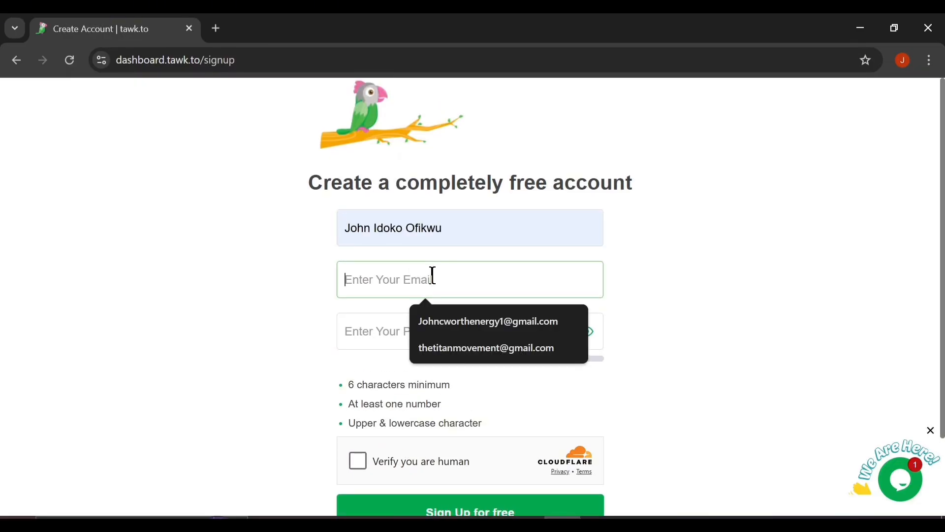
{"action": "left_click", "coordinate": [448, 321]}
Use the suggested strong password, complete the human verification and submit the sign-up form
{"action": "left_click", "coordinate": [423, 327]}
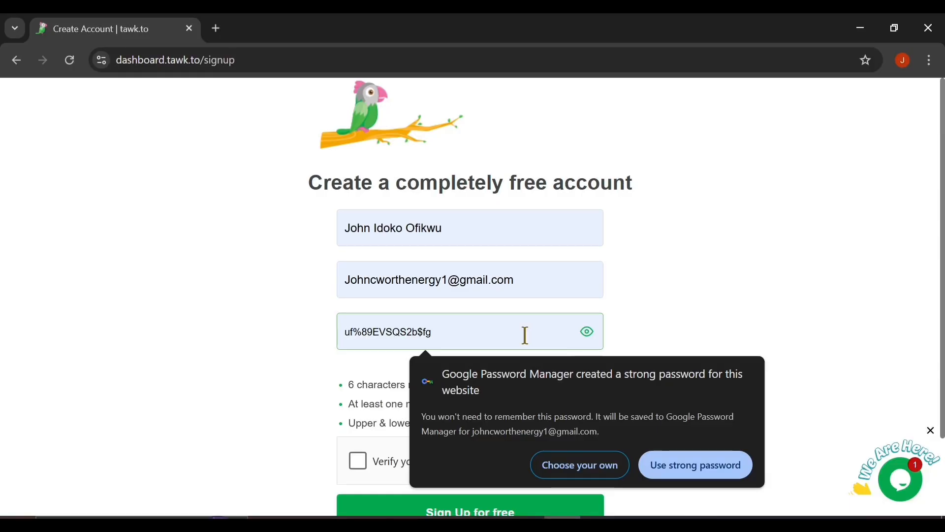
{"action": "left_click", "coordinate": [690, 465]}
{"action": "scroll", "coordinate": [274, 375], "scroll_direction": "down", "scroll_amount": 2}
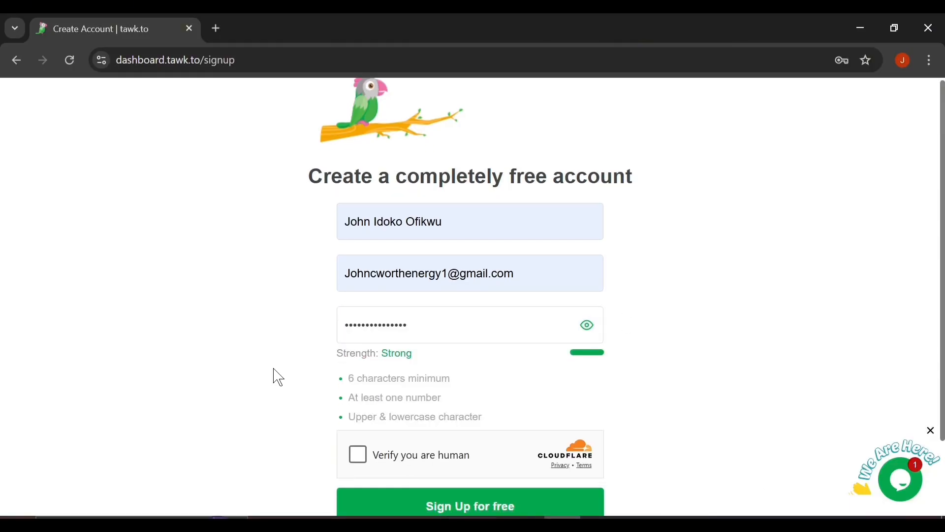
{"action": "left_click", "coordinate": [357, 363]}
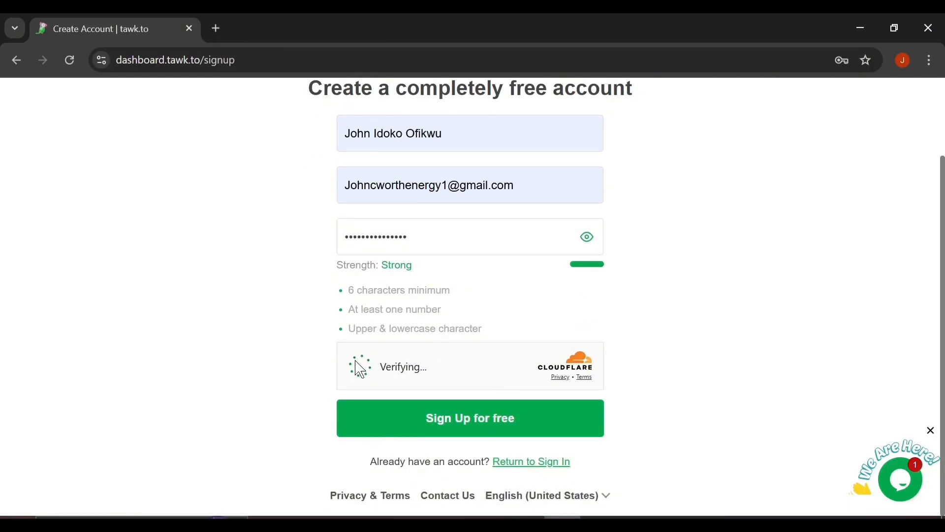
{"action": "left_click", "coordinate": [457, 433]}
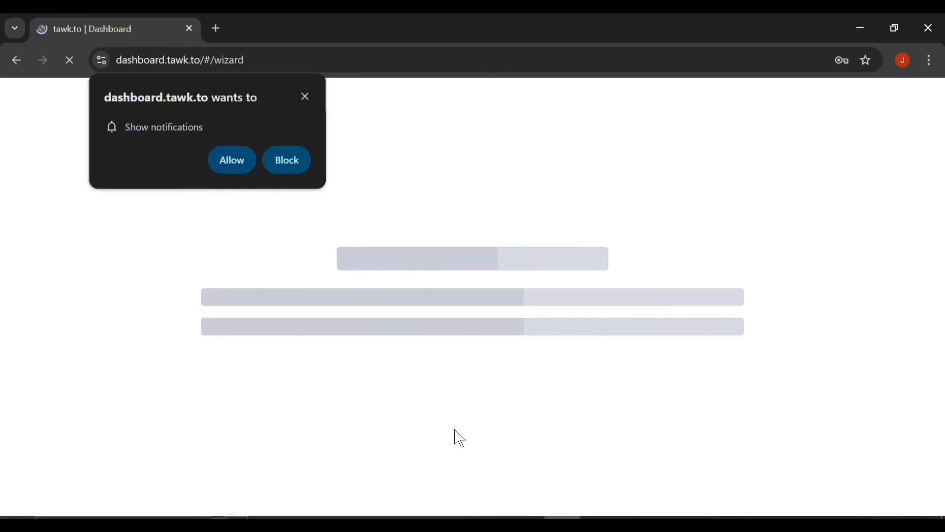
Allow notifications from the dashboard site and save the new account's login in the browser
{"action": "left_click", "coordinate": [228, 159]}
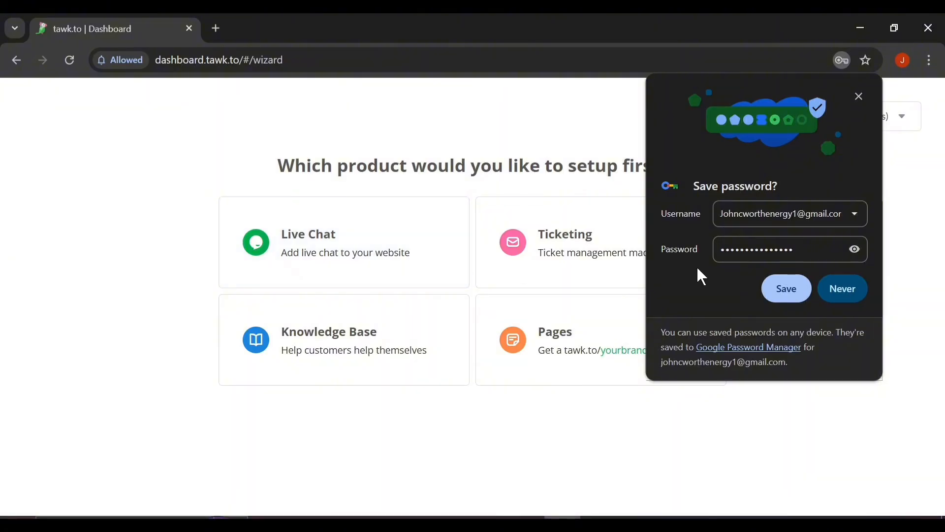
{"action": "left_click", "coordinate": [792, 296]}
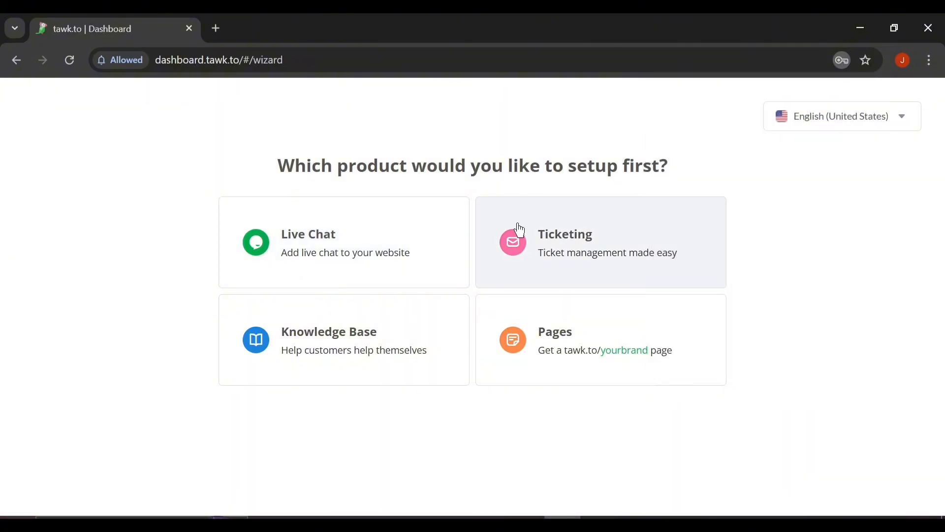
{"action": "left_click", "coordinate": [347, 238]}
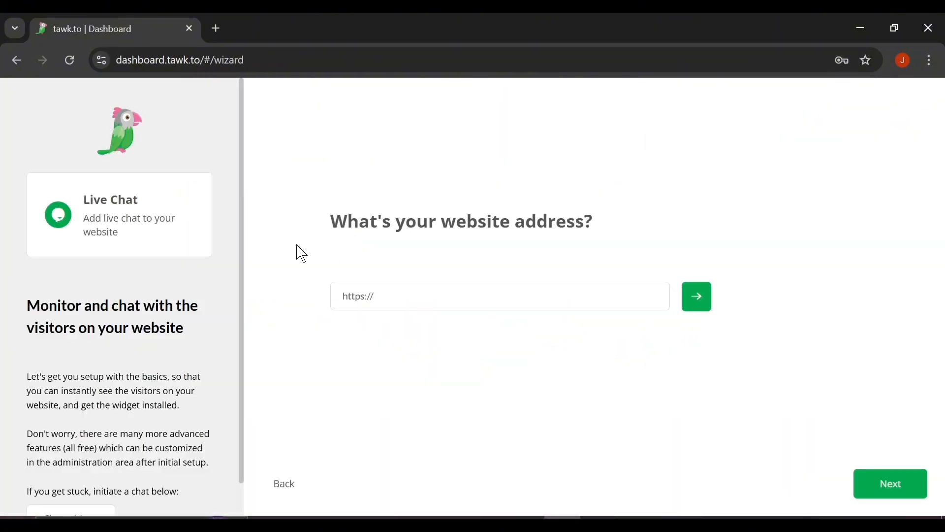
{"action": "left_click", "coordinate": [402, 291]}
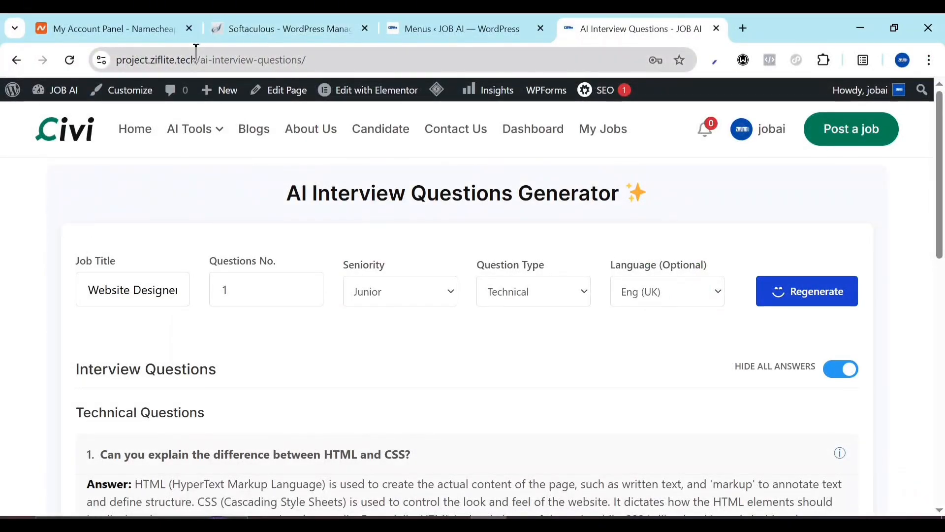
{"action": "left_click_drag", "start_coordinate": [196, 60], "coordinate": [115, 63]}
{"action": "key", "text": "ctrl+c"}
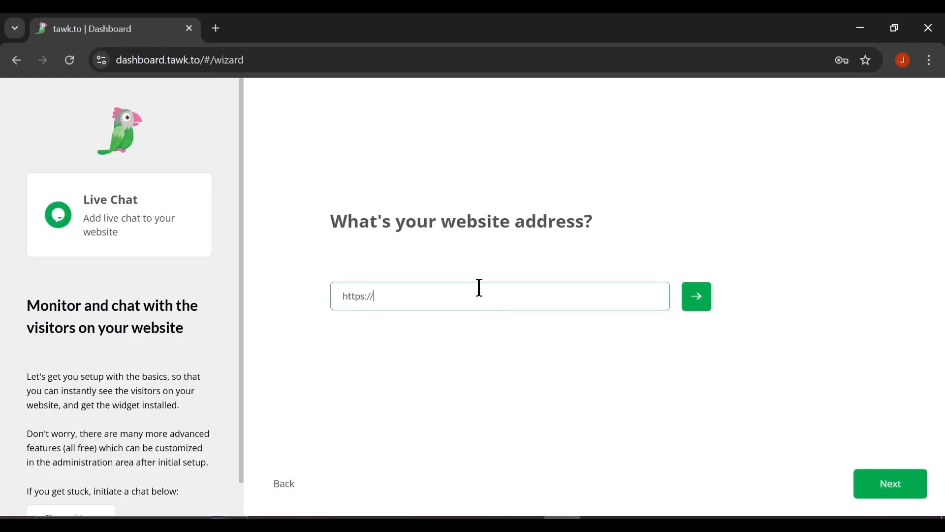
{"action": "left_click", "coordinate": [475, 288]}
{"action": "key", "text": "ctrl+v"}
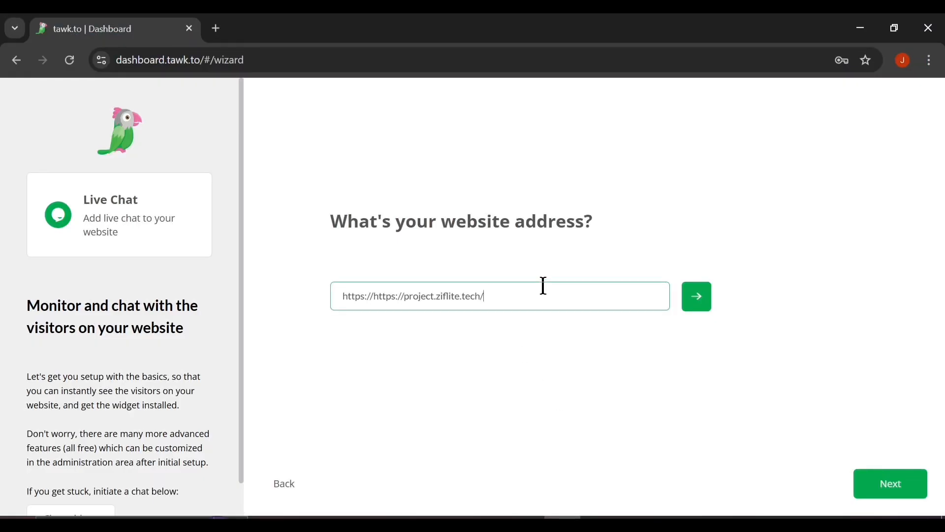
{"action": "left_click", "coordinate": [903, 495]}
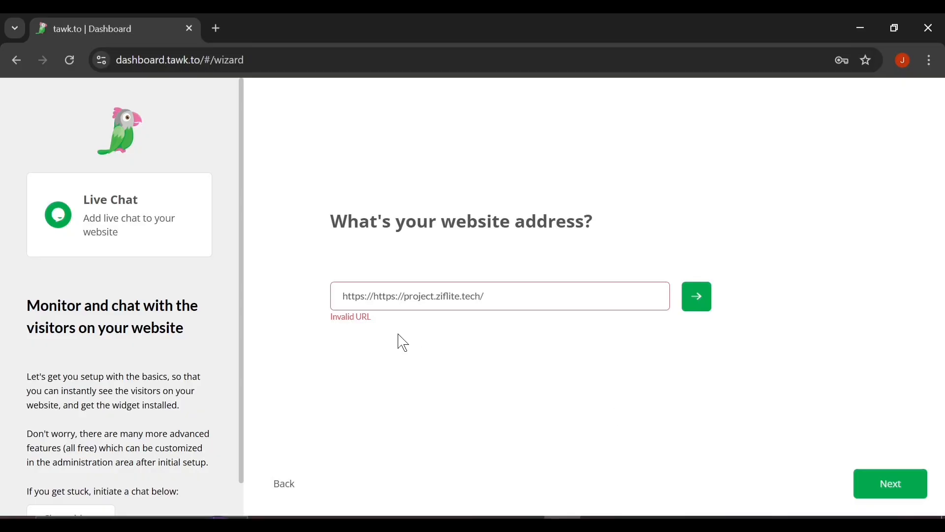
{"action": "left_click_drag", "start_coordinate": [374, 298], "coordinate": [260, 320]}
{"action": "key", "text": "BackSpace"}
{"action": "left_click", "coordinate": [881, 494]}
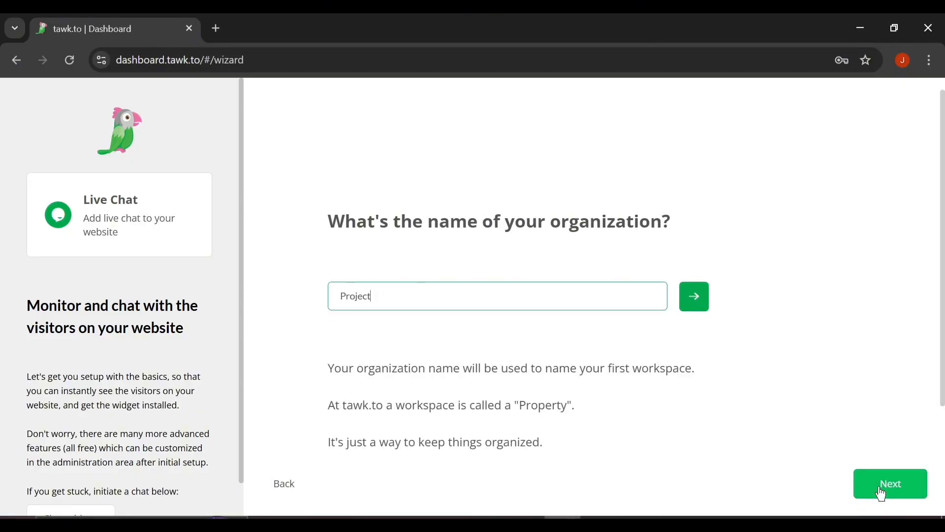
Set the organization name to "AI job" and continue to the widget customization
{"action": "triple_click", "coordinate": [513, 295]}
{"action": "type", "text": "Al"}
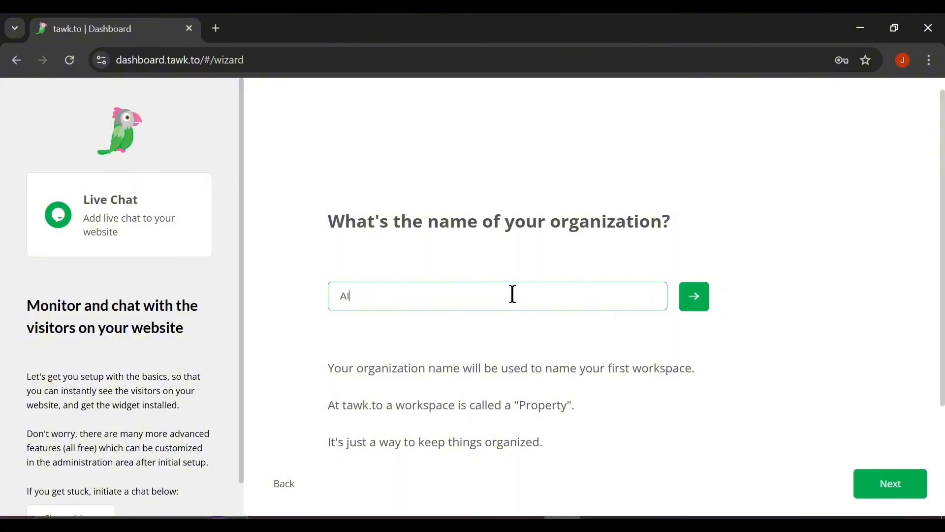
{"action": "type", "text": " job"}
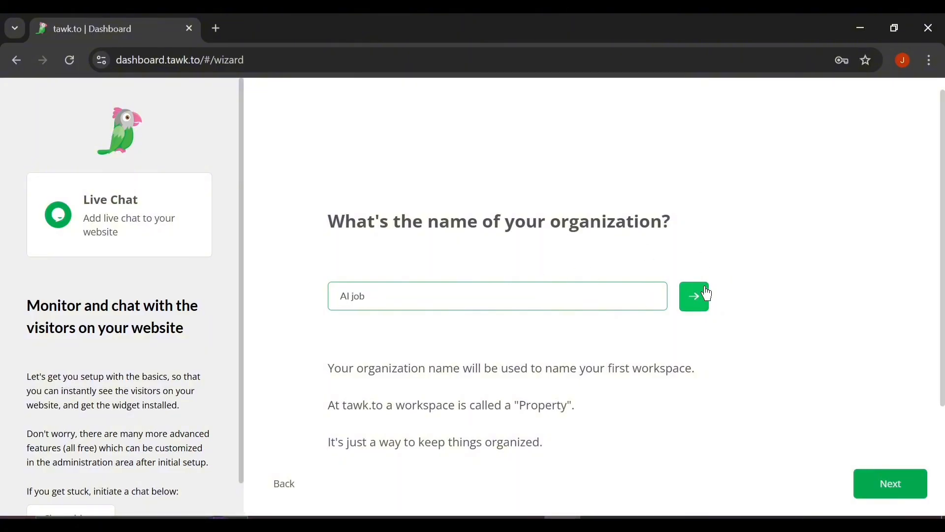
{"action": "left_click", "coordinate": [888, 473]}
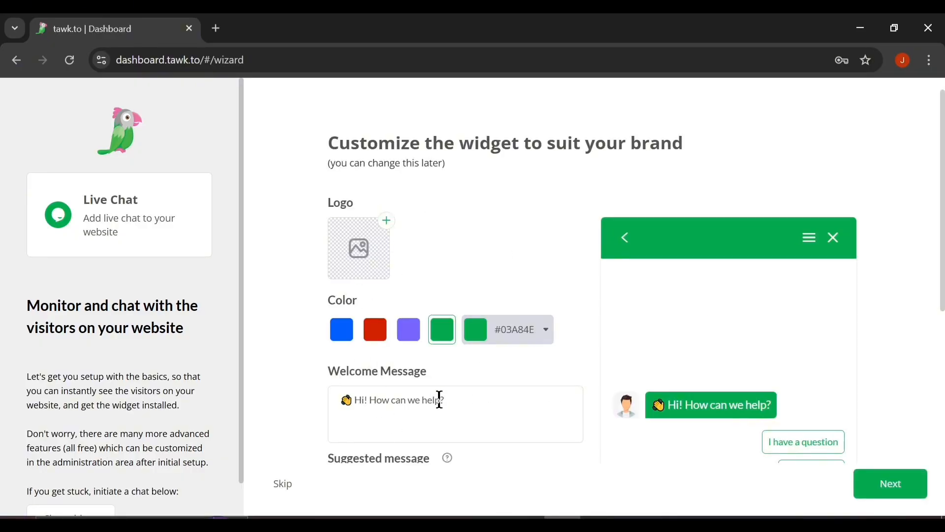
Change the widget's welcome message text after the waving emoji to "Do you need a job?" and continue with the default suggested messages
{"action": "left_click_drag", "start_coordinate": [439, 400], "coordinate": [360, 416]}
{"action": "key", "text": "BackSpace"}
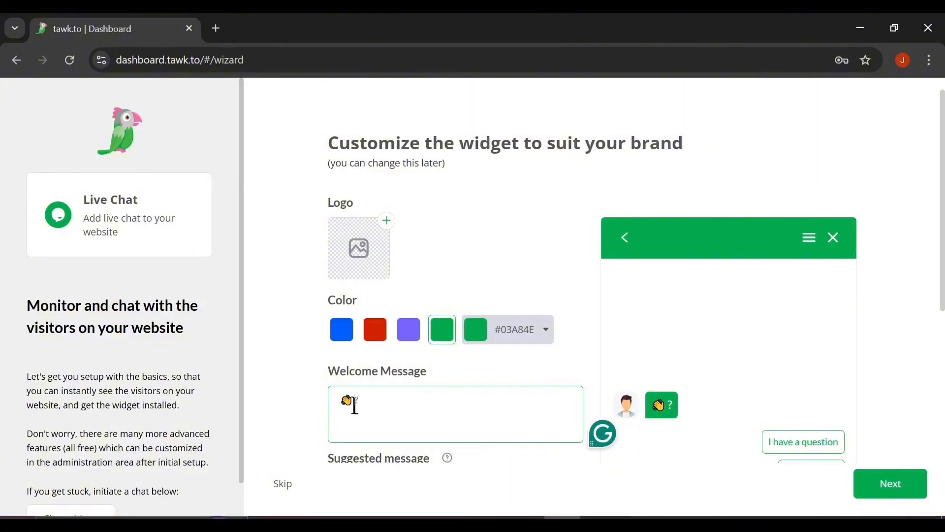
{"action": "type", "text": "do you need a job?"}
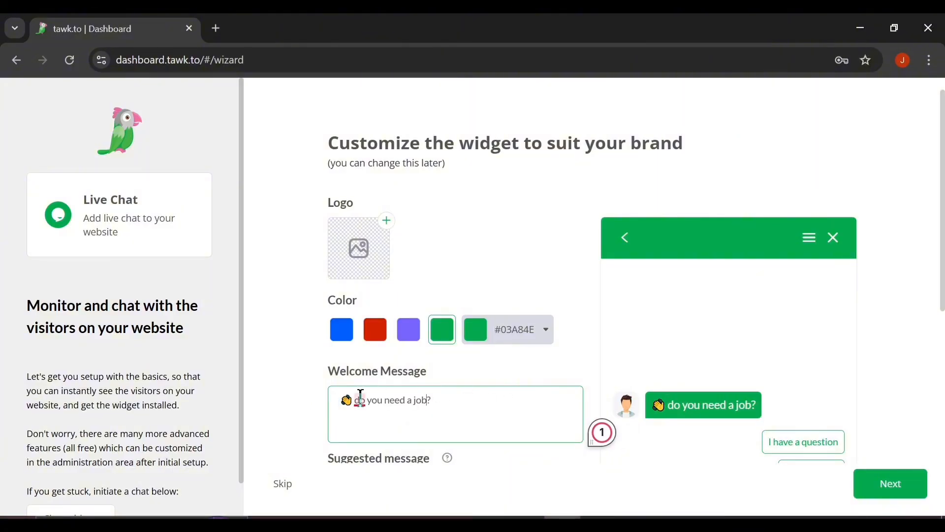
{"action": "mouse_move", "coordinate": [360, 398]}
{"action": "left_click", "coordinate": [365, 443]}
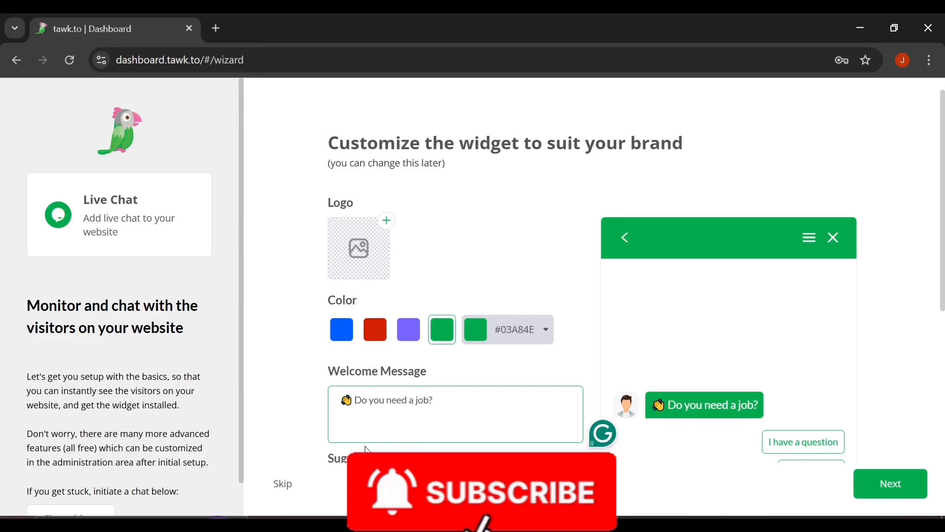
{"action": "scroll", "coordinate": [724, 444], "scroll_direction": "down", "scroll_amount": 2}
{"action": "scroll", "coordinate": [724, 443], "scroll_direction": "down", "scroll_amount": 3}
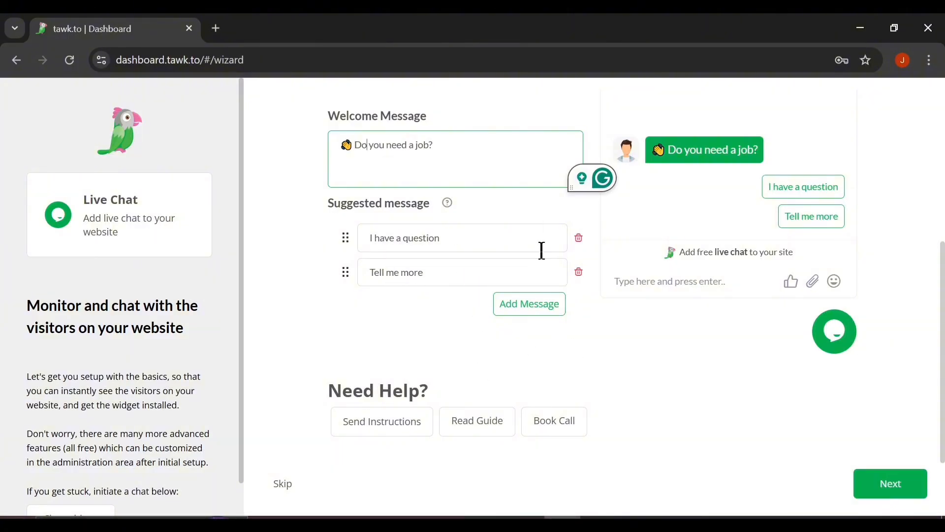
{"action": "left_click", "coordinate": [897, 499]}
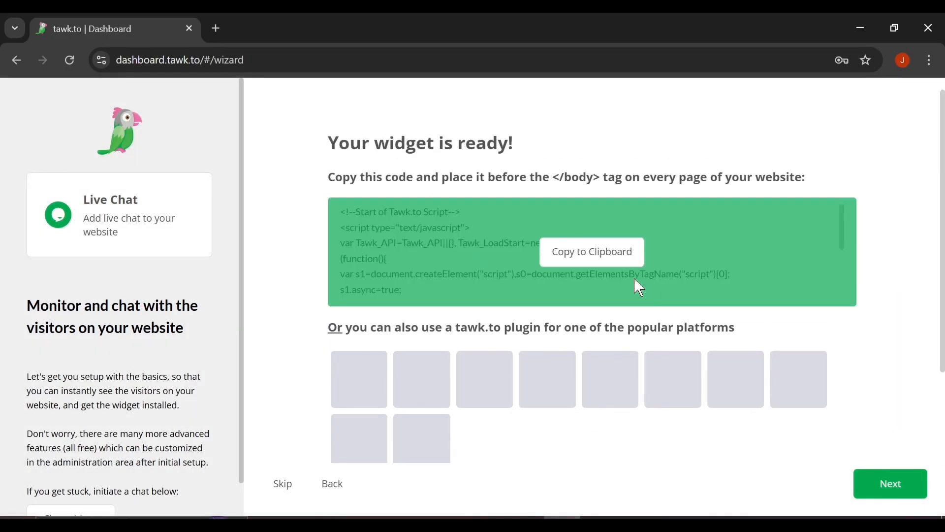
Copy the widget's embed code to the clipboard and complete the Live Chat setup
{"action": "left_click", "coordinate": [544, 257]}
{"action": "scroll", "coordinate": [517, 439], "scroll_direction": "down", "scroll_amount": 3}
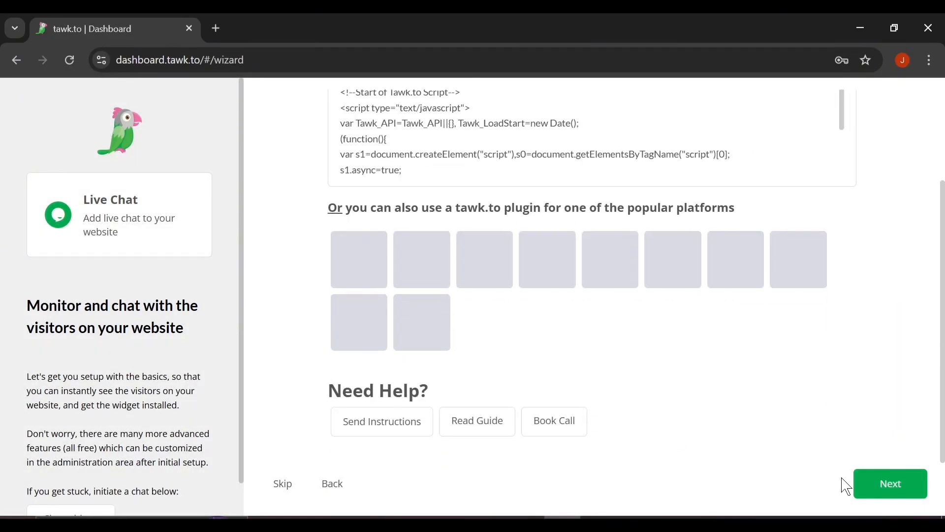
{"action": "left_click", "coordinate": [884, 483]}
{"action": "left_click", "coordinate": [892, 486]}
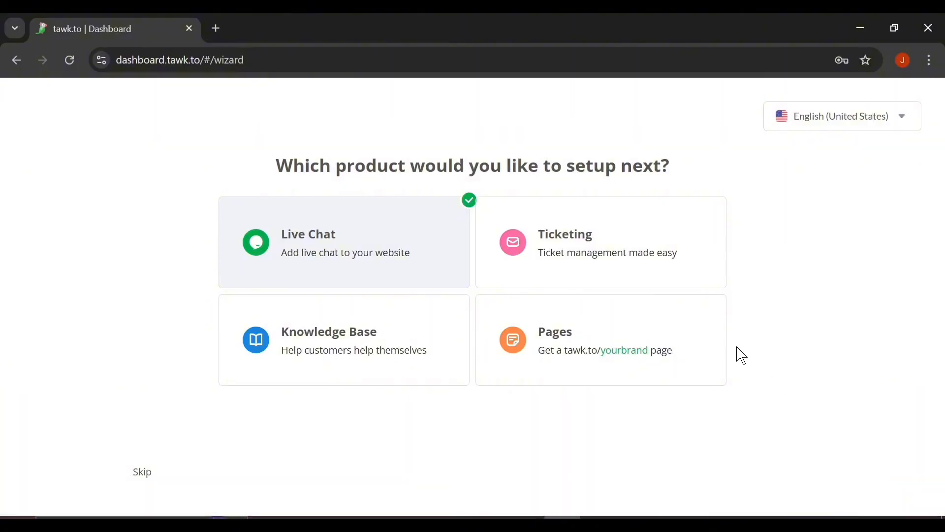
Skip the remaining setup: further products, teammate invitations and the dashboard tour
{"action": "left_click", "coordinate": [157, 476]}
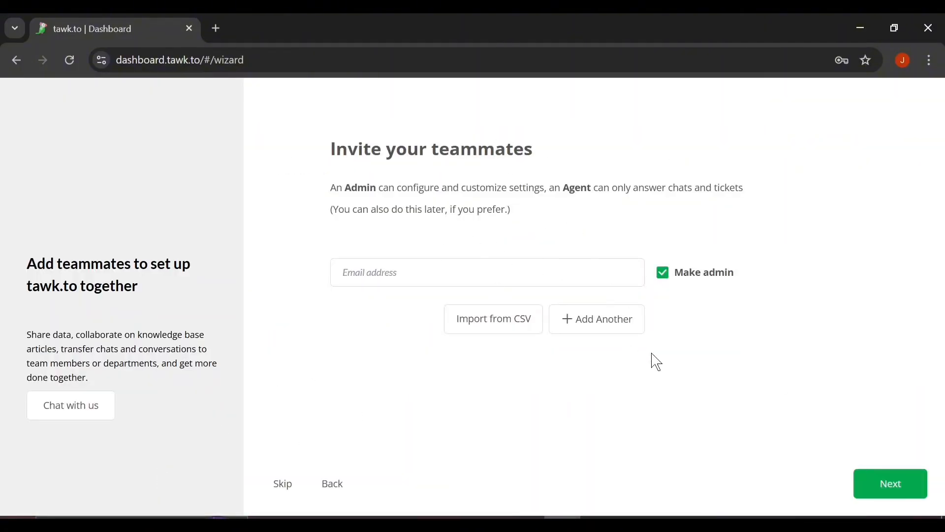
{"action": "left_click", "coordinate": [283, 484]}
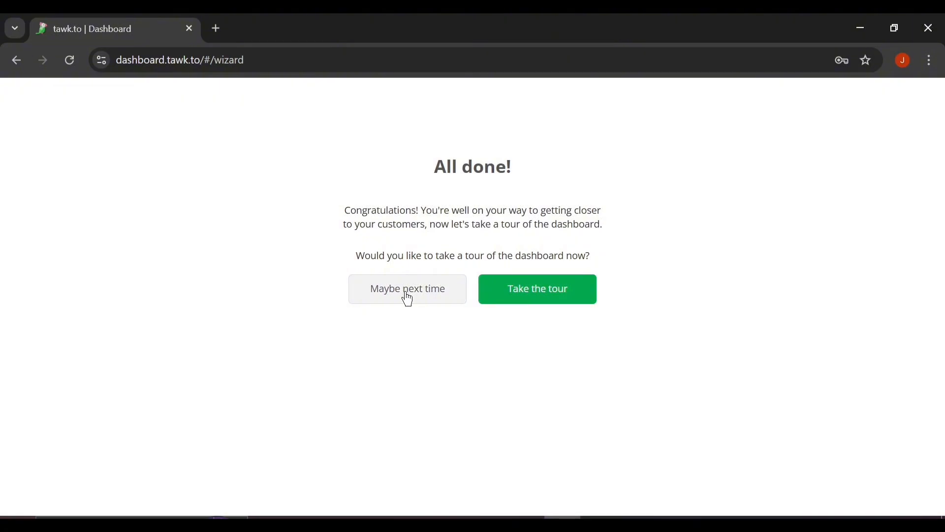
{"action": "left_click", "coordinate": [407, 296]}
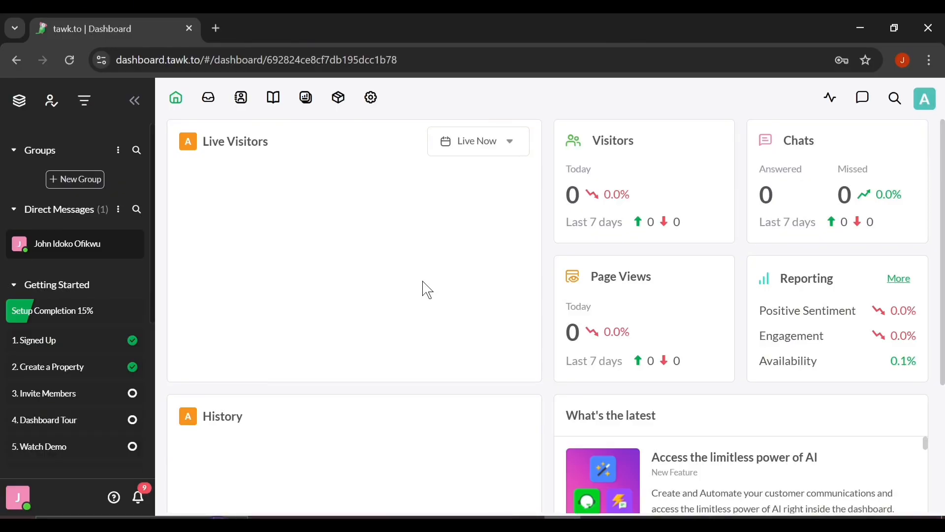
Open the property's Administration overview, reload the page and look through its settings
{"action": "left_click", "coordinate": [372, 100]}
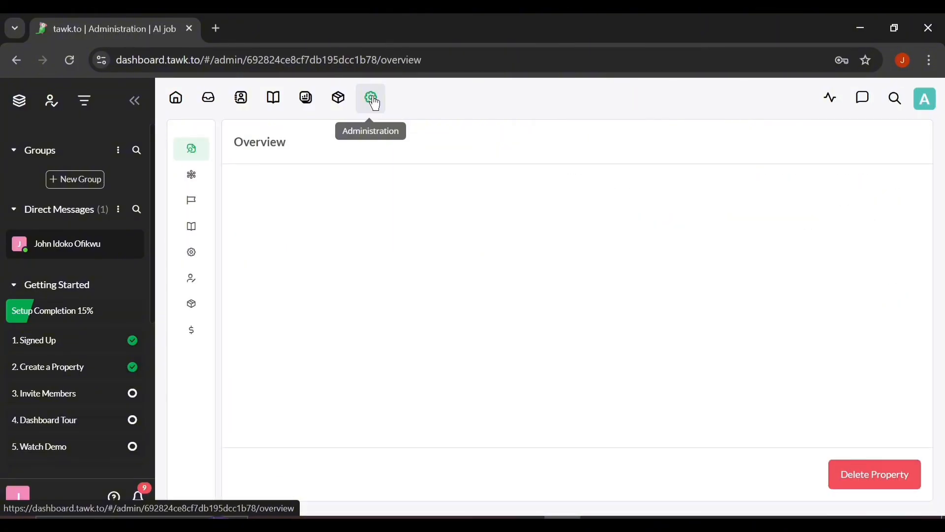
{"action": "mouse_move", "coordinate": [183, 148]}
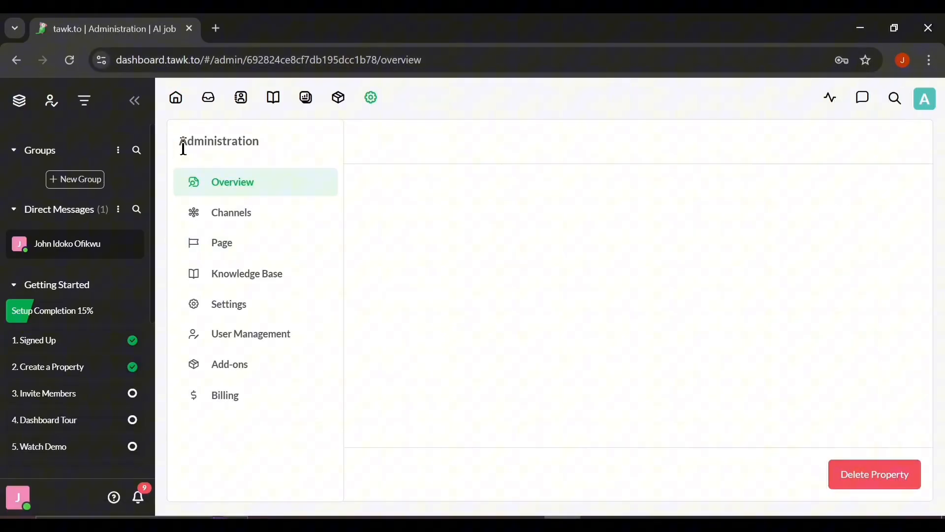
{"action": "left_click", "coordinate": [67, 62]}
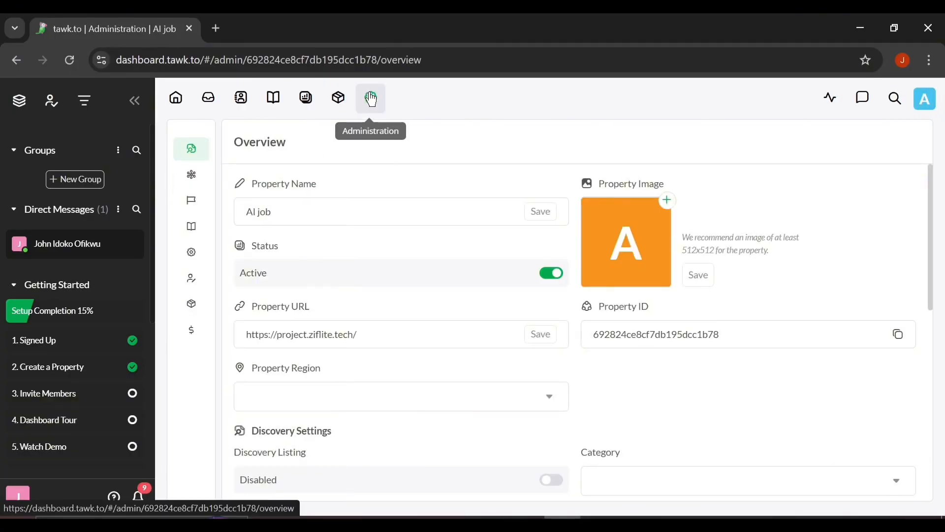
{"action": "scroll", "coordinate": [289, 419], "scroll_direction": "down", "scroll_amount": 10}
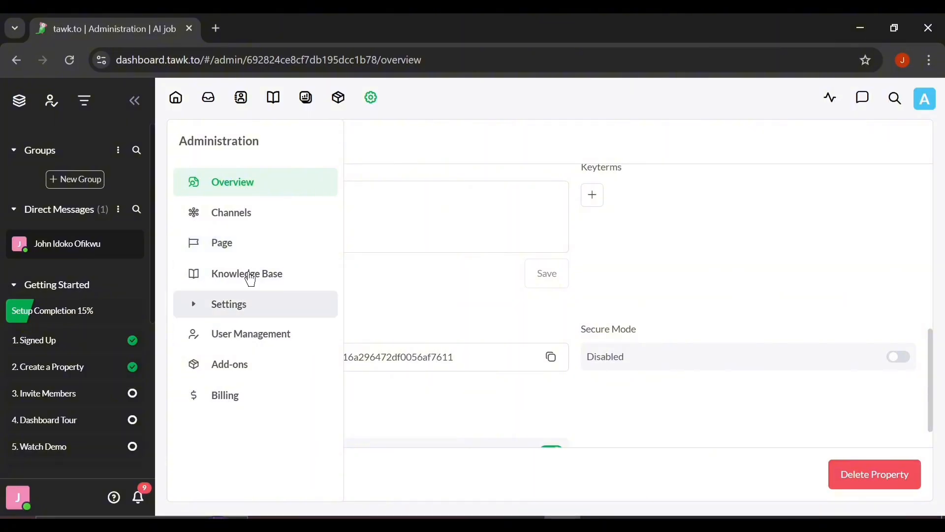
Look through the property's Settings shortcuts and the Chat Widget channel settings
{"action": "left_click", "coordinate": [236, 312]}
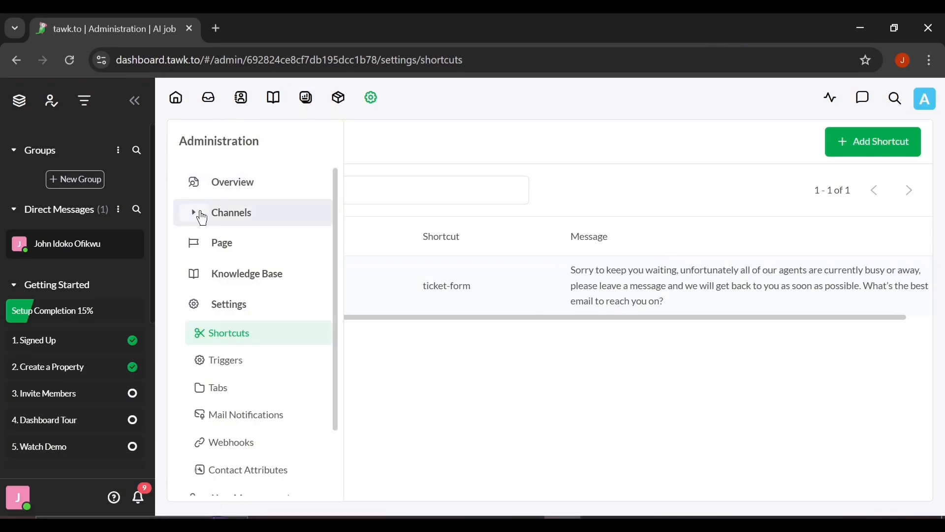
{"action": "scroll", "coordinate": [224, 398], "scroll_direction": "down", "scroll_amount": 1}
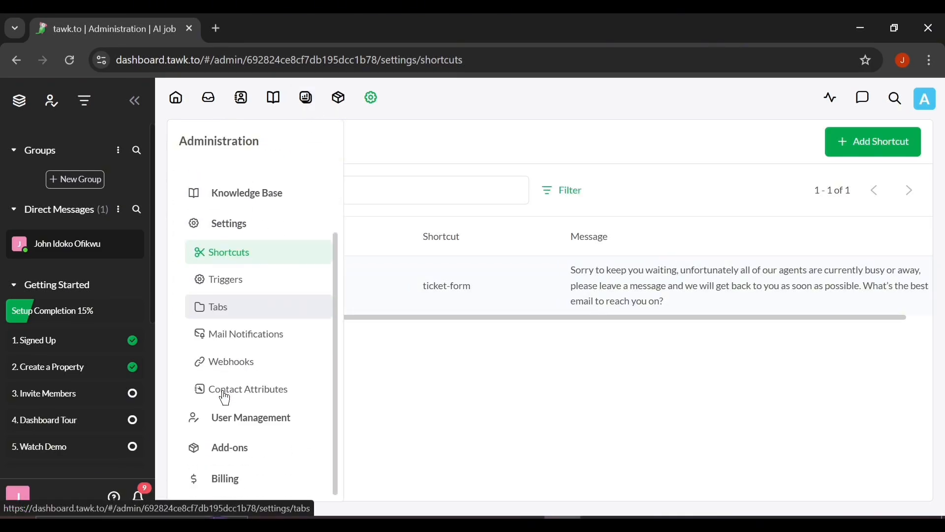
{"action": "scroll", "coordinate": [252, 390], "scroll_direction": "up", "scroll_amount": 2}
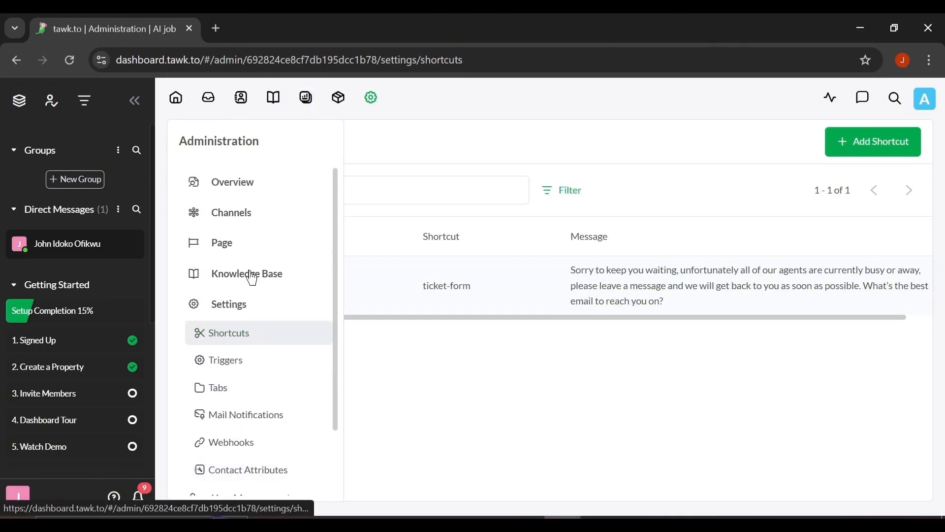
{"action": "left_click", "coordinate": [223, 216]}
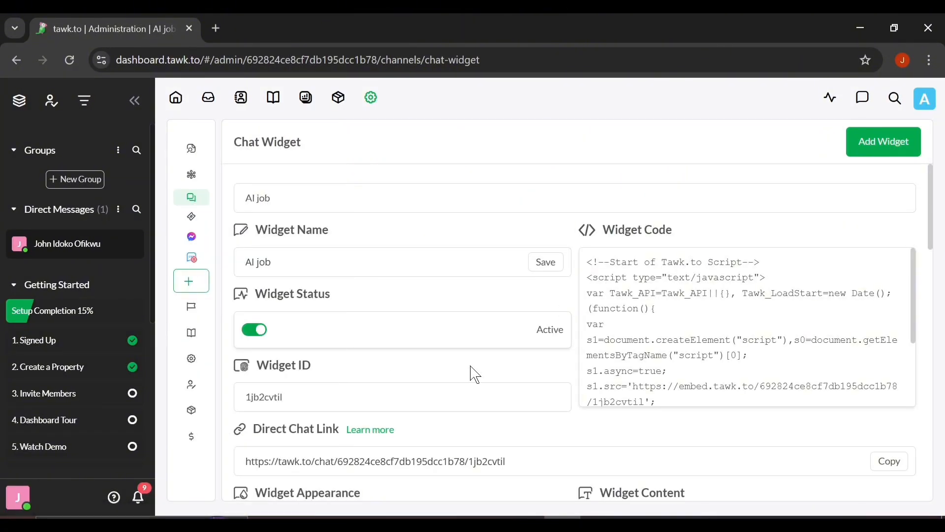
{"action": "scroll", "coordinate": [470, 376], "scroll_direction": "down", "scroll_amount": 5}
{"action": "mouse_move", "coordinate": [186, 407]}
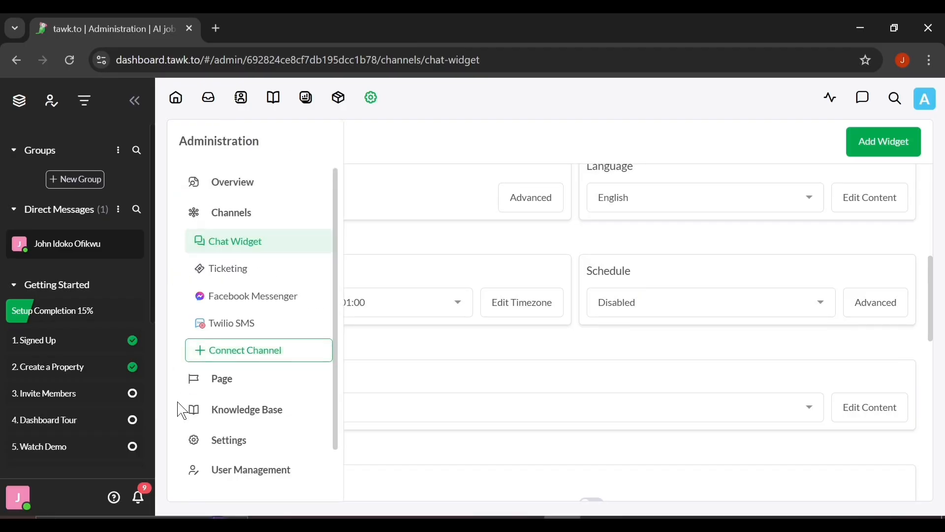
{"action": "scroll", "coordinate": [207, 433], "scroll_direction": "down", "scroll_amount": 2}
{"action": "left_click", "coordinate": [234, 447]}
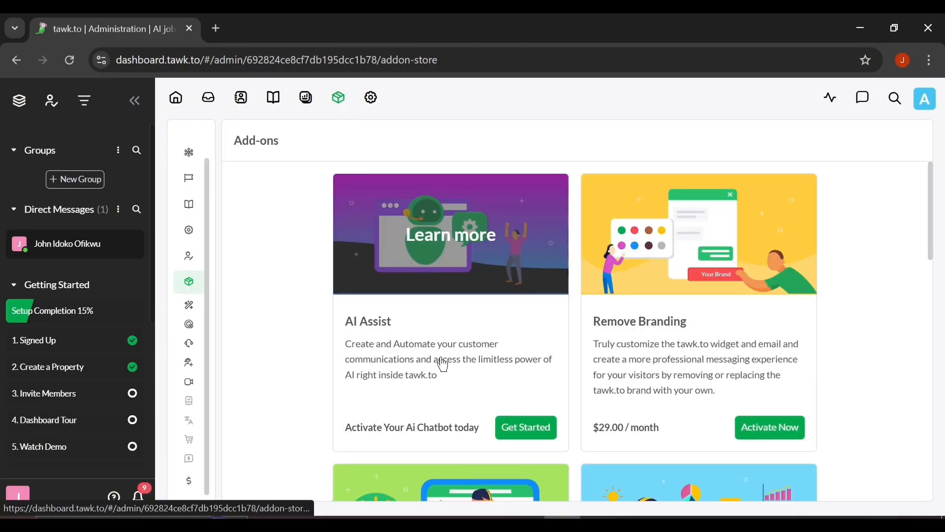
{"action": "left_click", "coordinate": [525, 427]}
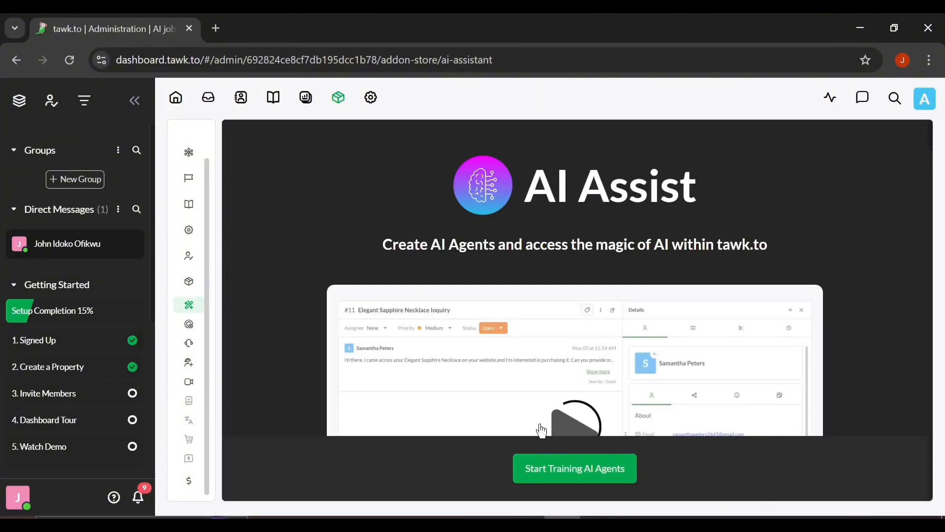
{"action": "scroll", "coordinate": [553, 429], "scroll_direction": "down", "scroll_amount": 3}
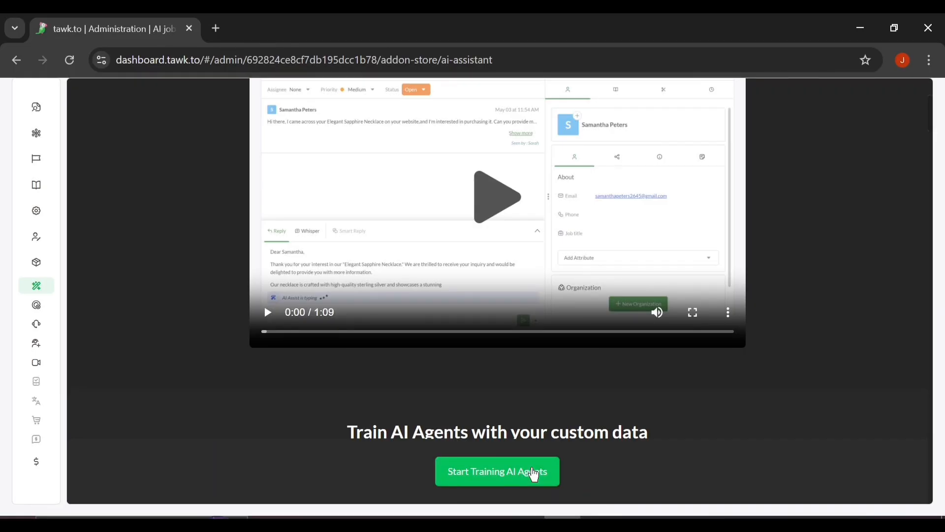
{"action": "left_click", "coordinate": [533, 474]}
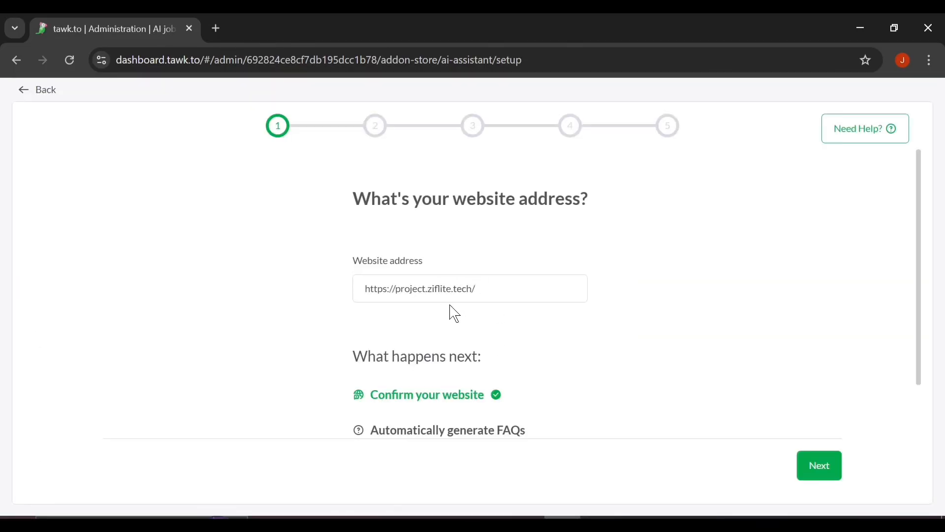
{"action": "scroll", "coordinate": [449, 352], "scroll_direction": "down", "scroll_amount": 1}
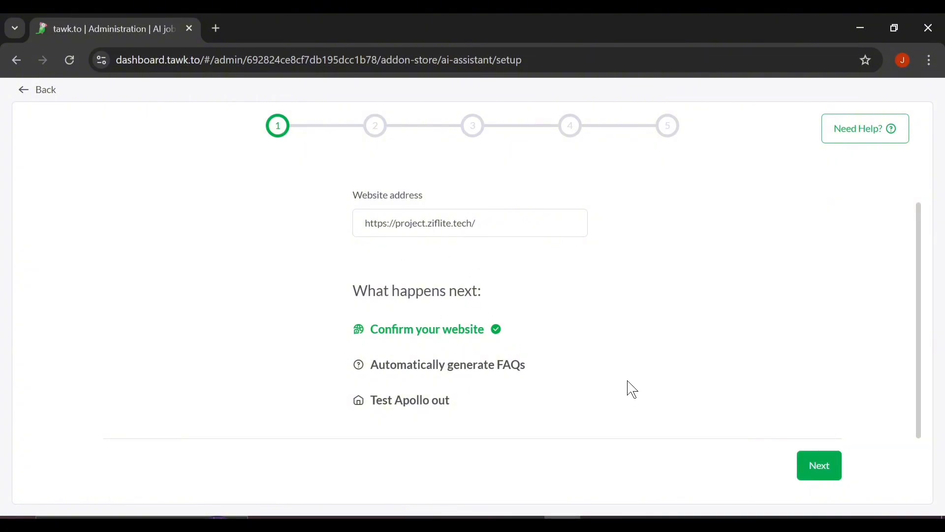
{"action": "left_click", "coordinate": [820, 470]}
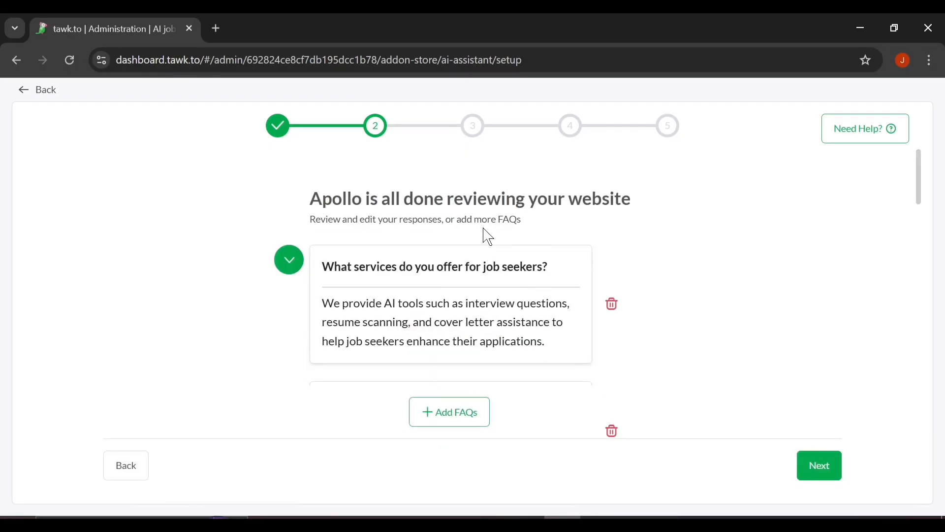
Review the generated FAQs and accept them for the bot test, removing the blank FAQ entry added at the end
{"action": "scroll", "coordinate": [494, 211], "scroll_direction": "down", "scroll_amount": 3}
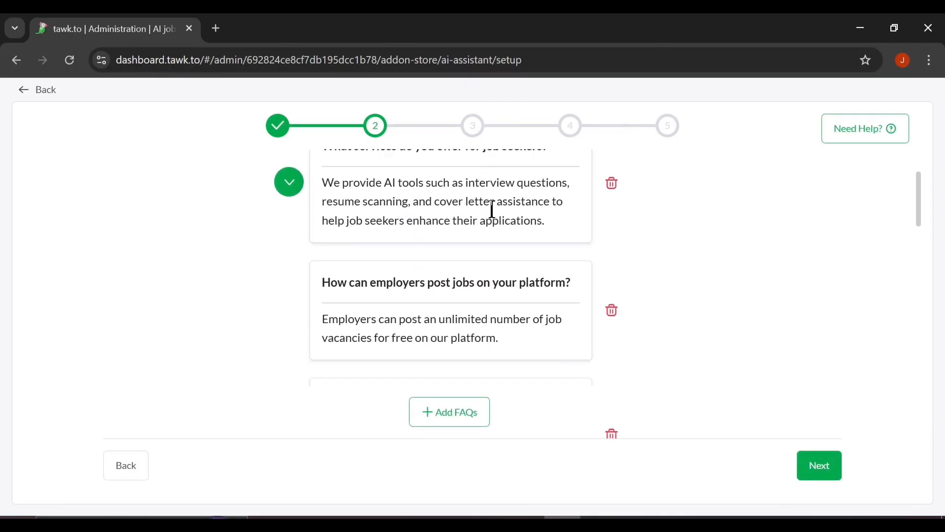
{"action": "scroll", "coordinate": [441, 327], "scroll_direction": "down", "scroll_amount": 5}
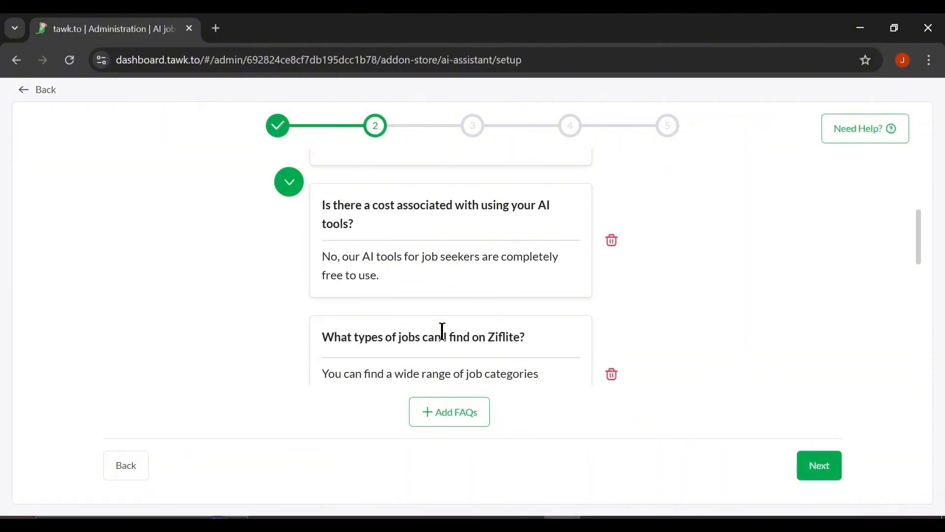
{"action": "scroll", "coordinate": [442, 331], "scroll_direction": "down", "scroll_amount": 10}
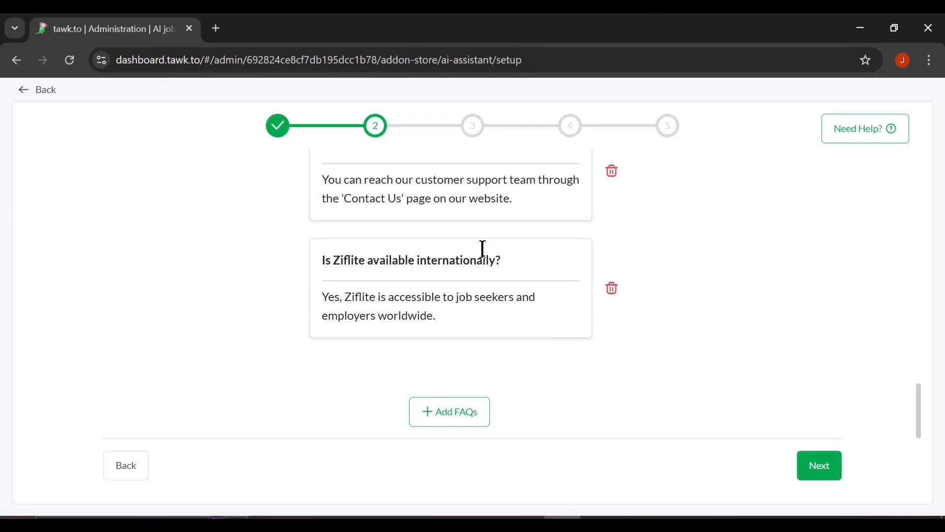
{"action": "left_click", "coordinate": [466, 420]}
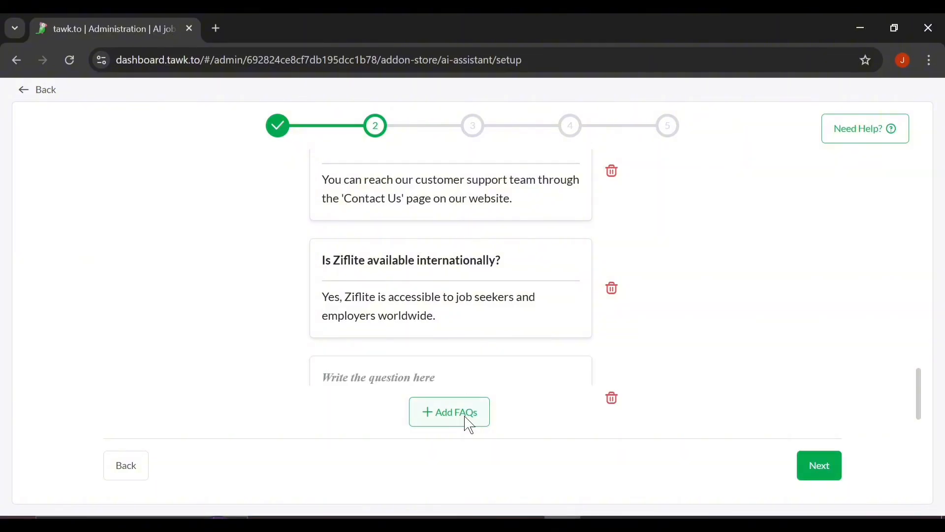
{"action": "left_click", "coordinate": [610, 297]}
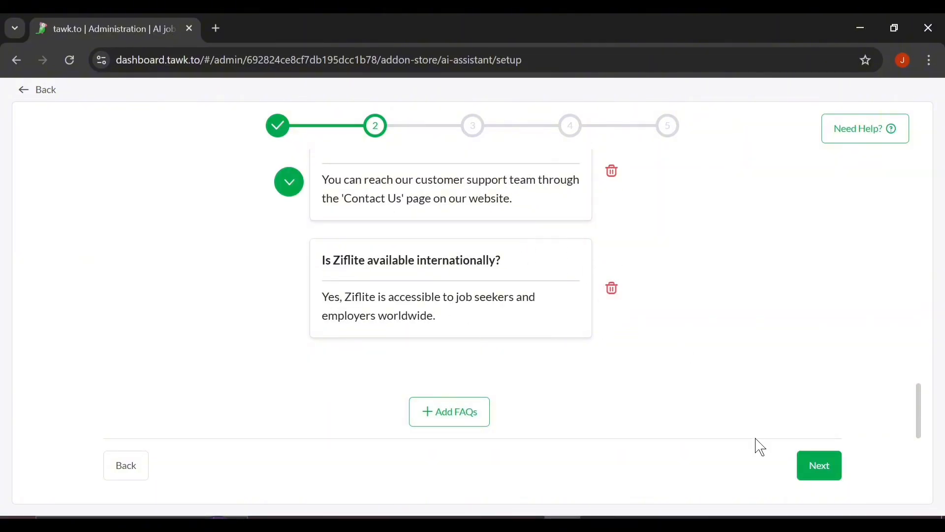
{"action": "left_click", "coordinate": [840, 479]}
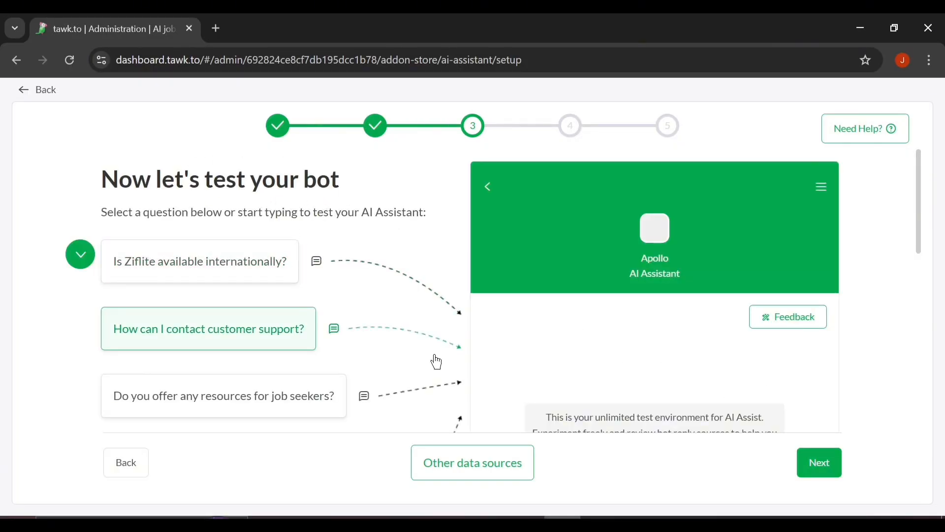
Send the test message "hello" to the Apollo AI assistant
{"action": "scroll", "coordinate": [622, 408], "scroll_direction": "down", "scroll_amount": 4}
{"action": "scroll", "coordinate": [535, 335], "scroll_direction": "down", "scroll_amount": 4}
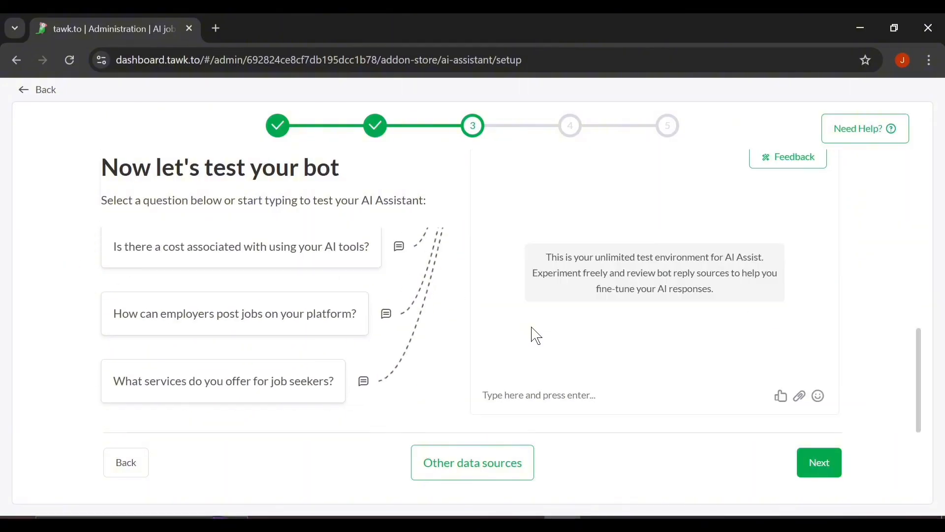
{"action": "left_click", "coordinate": [540, 400]}
{"action": "type", "text": "hello"}
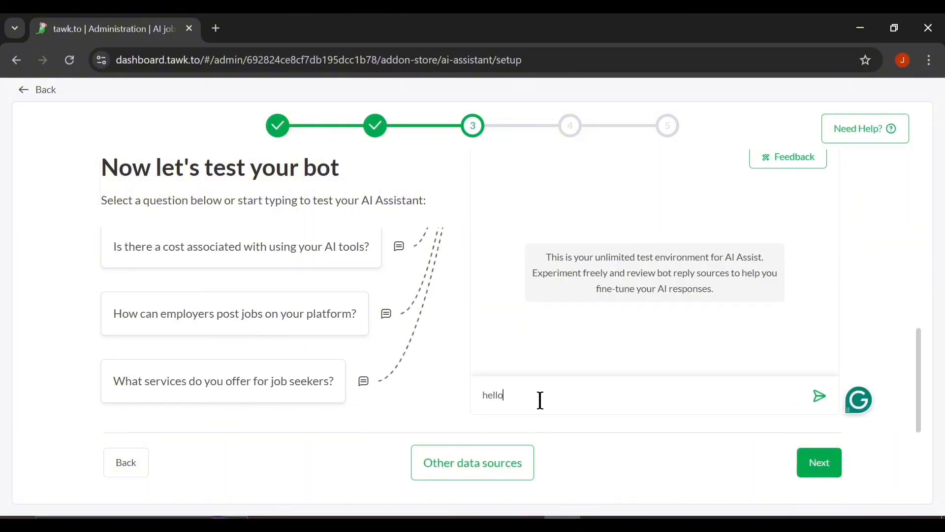
{"action": "key", "text": "Return"}
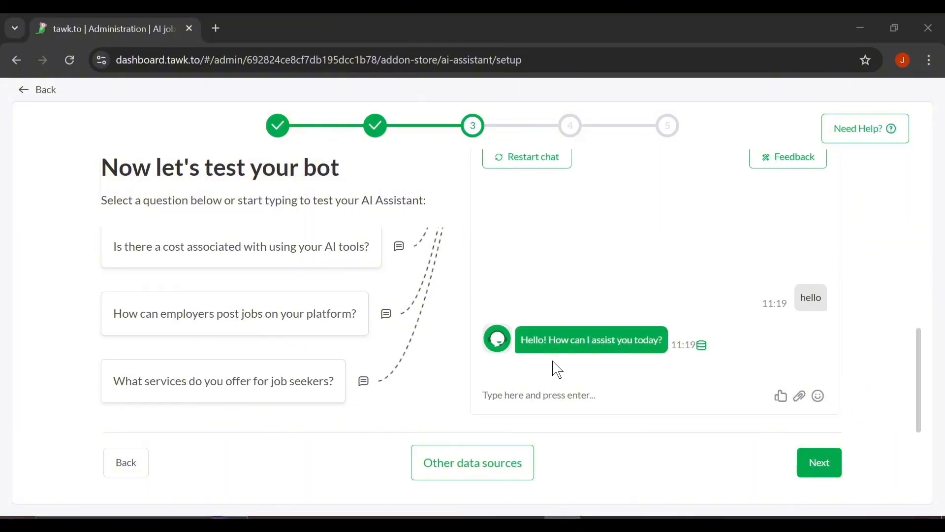
Dismiss the antivirus advertisement and ask the assistant "do you Have a job on your website"
{"action": "left_click", "coordinate": [585, 392]}
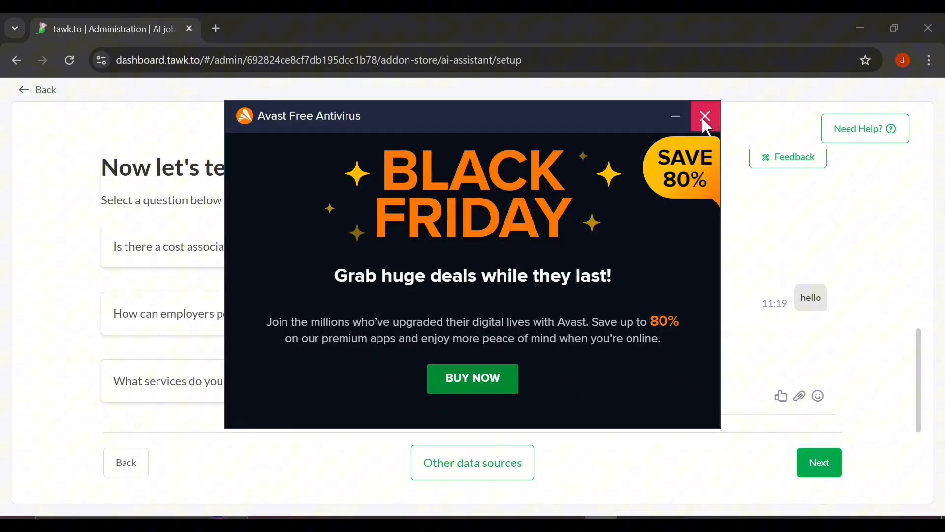
{"action": "left_click", "coordinate": [706, 118]}
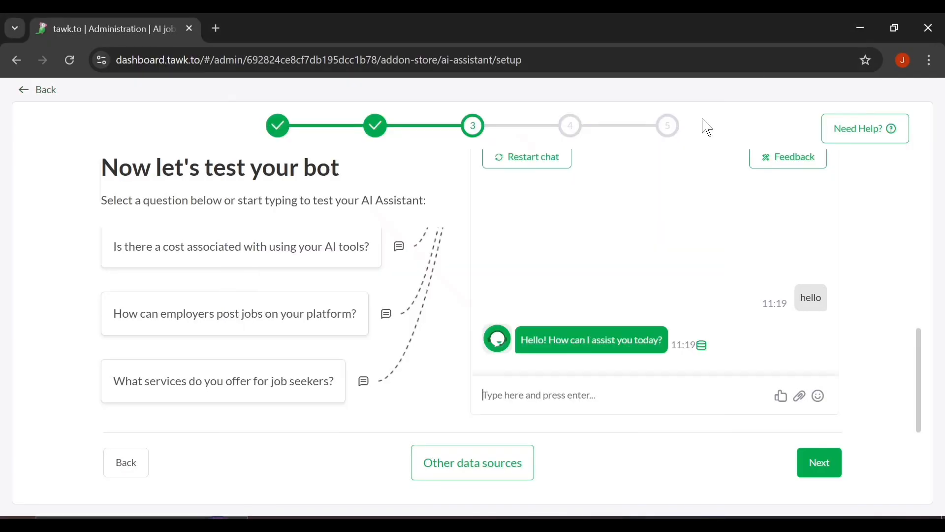
{"action": "type", "text": "do"}
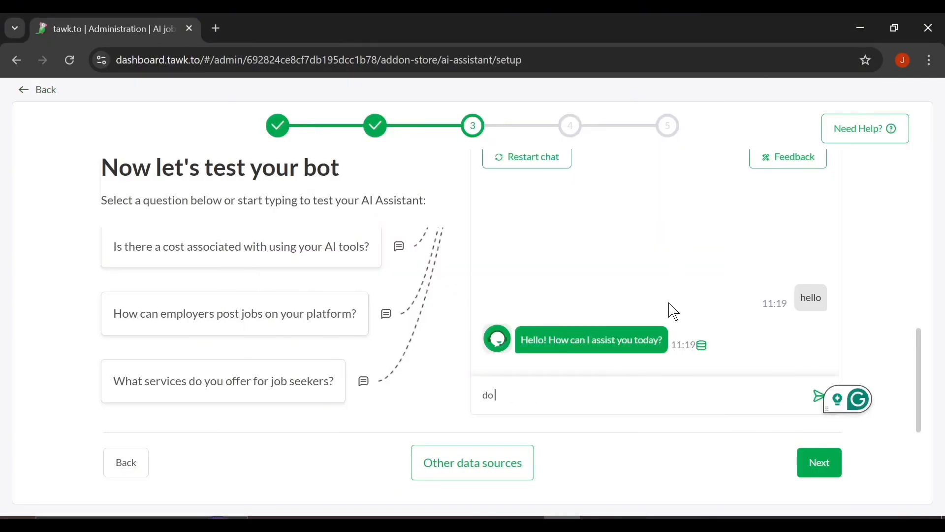
{"action": "type", "text": " you "}
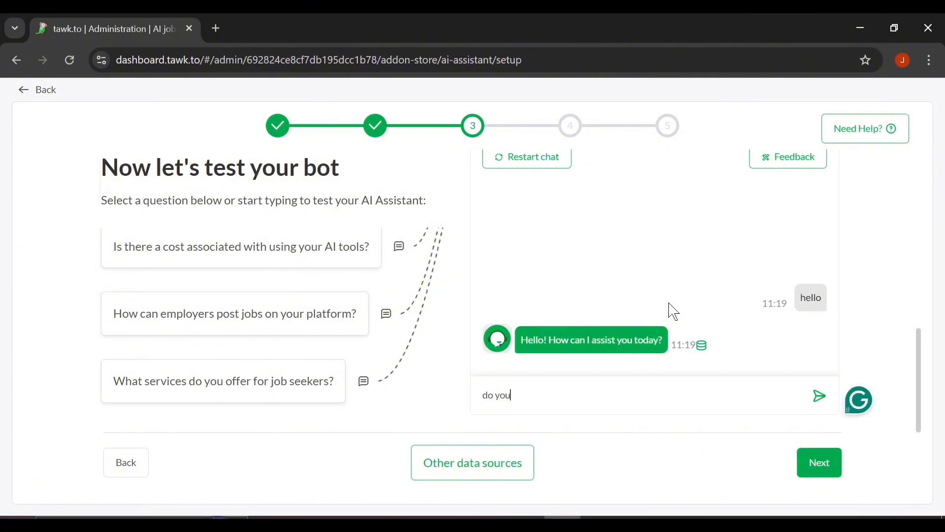
{"action": "type", "text": "Hve"}
{"action": "key", "text": "BackSpace"}
{"action": "key", "text": "BackSpace"}
{"action": "type", "text": "ave a job on "}
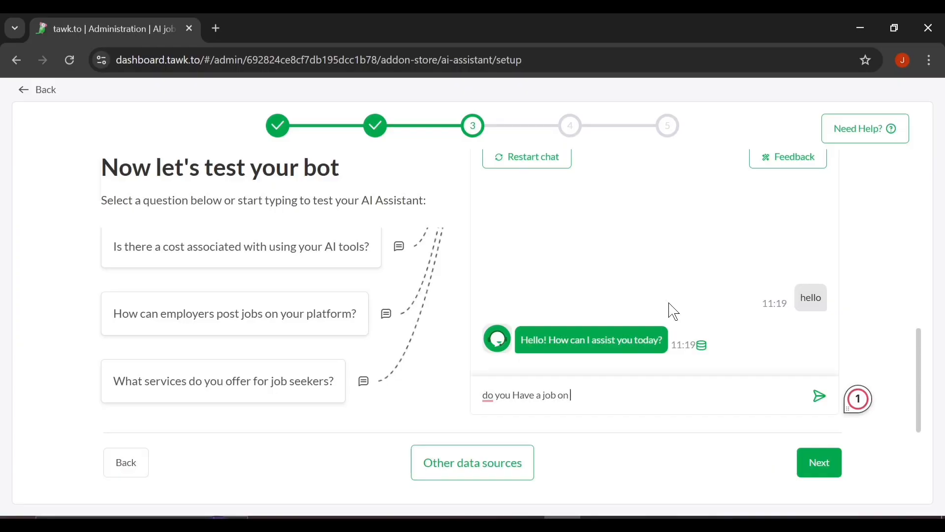
{"action": "type", "text": "your website"}
{"action": "key", "text": "Return"}
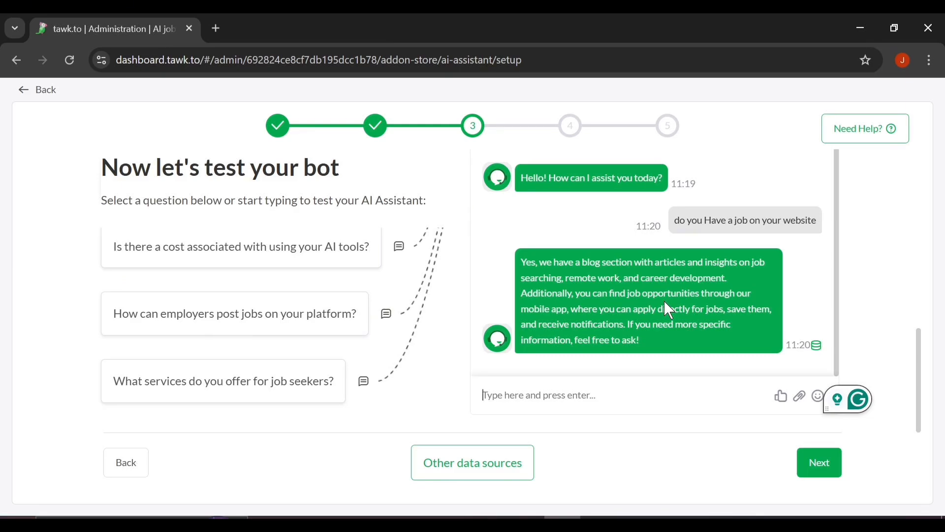
Finish the AI Assist setup with English as the language and the suggested short description
{"action": "left_click", "coordinate": [819, 463]}
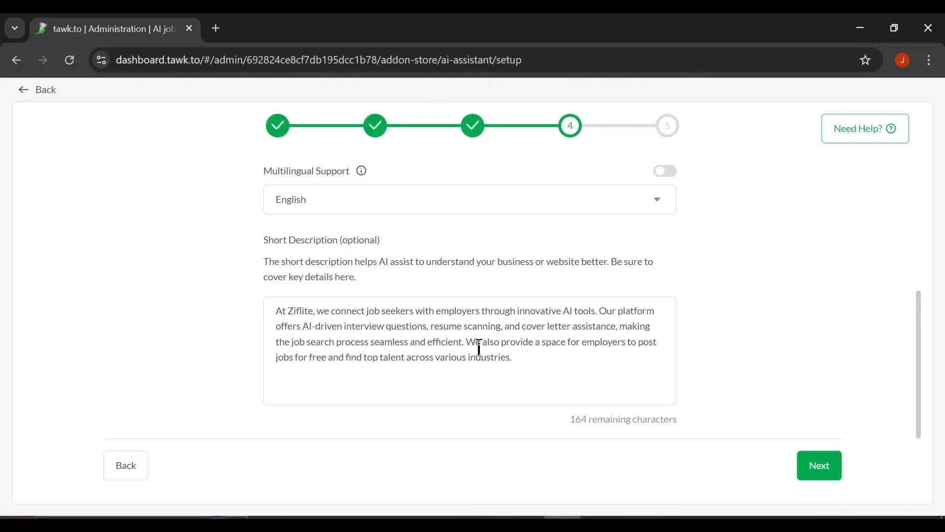
{"action": "left_click", "coordinate": [825, 468]}
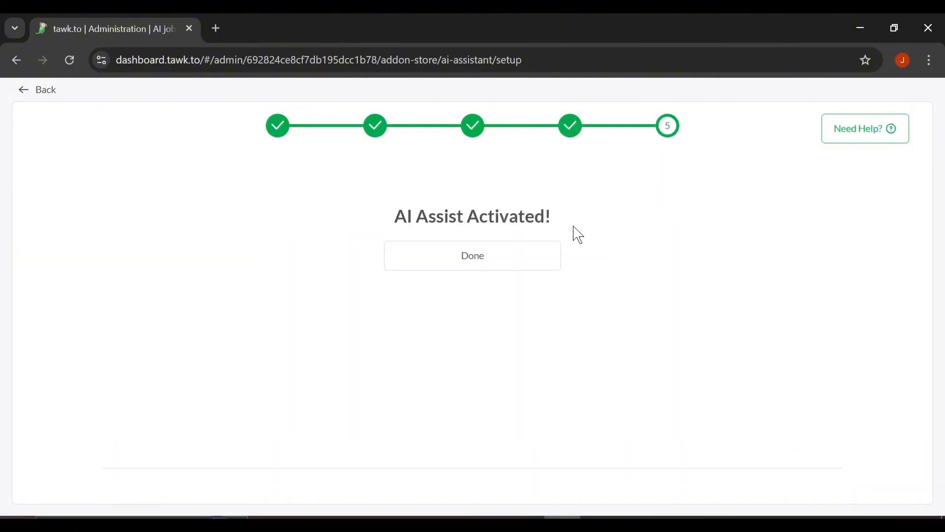
{"action": "left_click", "coordinate": [476, 270]}
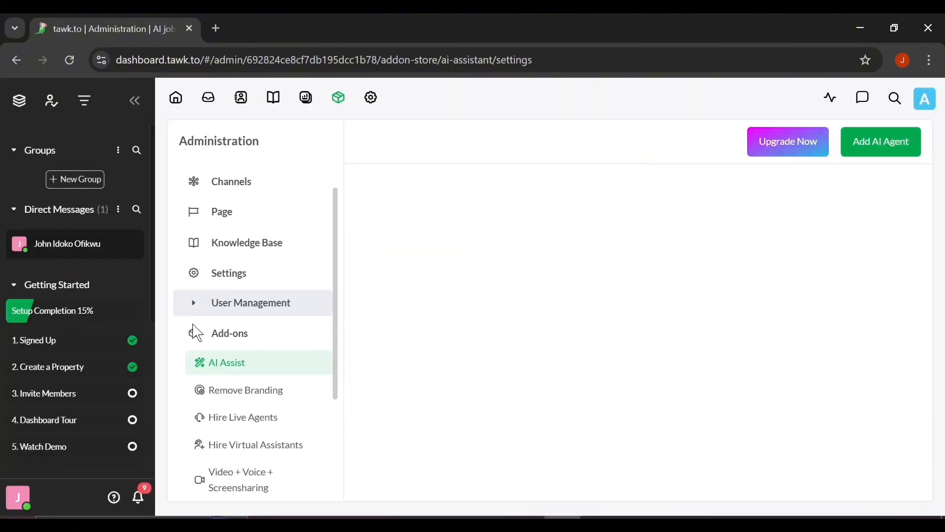
{"action": "scroll", "coordinate": [211, 285], "scroll_direction": "down", "scroll_amount": 3}
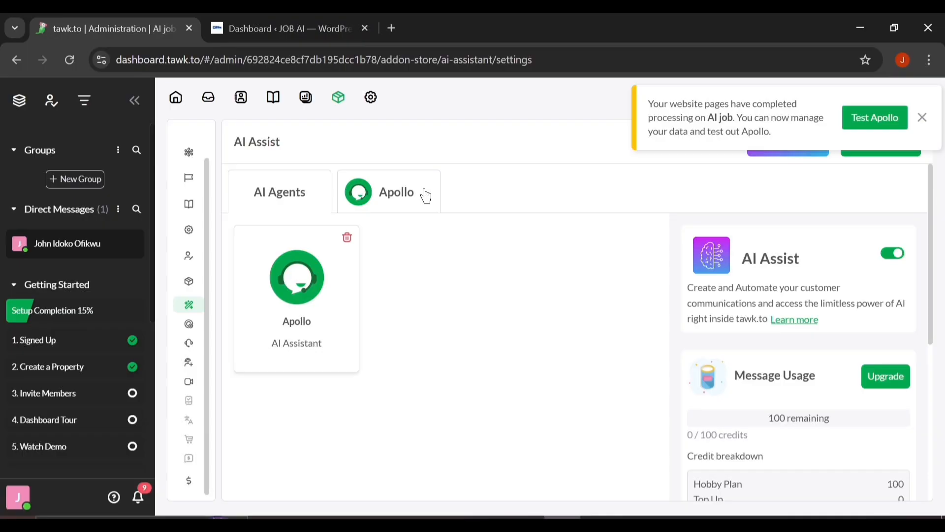
Switch between the AI Assist settings and the JOB AI site's WordPress dashboard, ending on the WordPress dashboard
{"action": "left_click", "coordinate": [370, 19]}
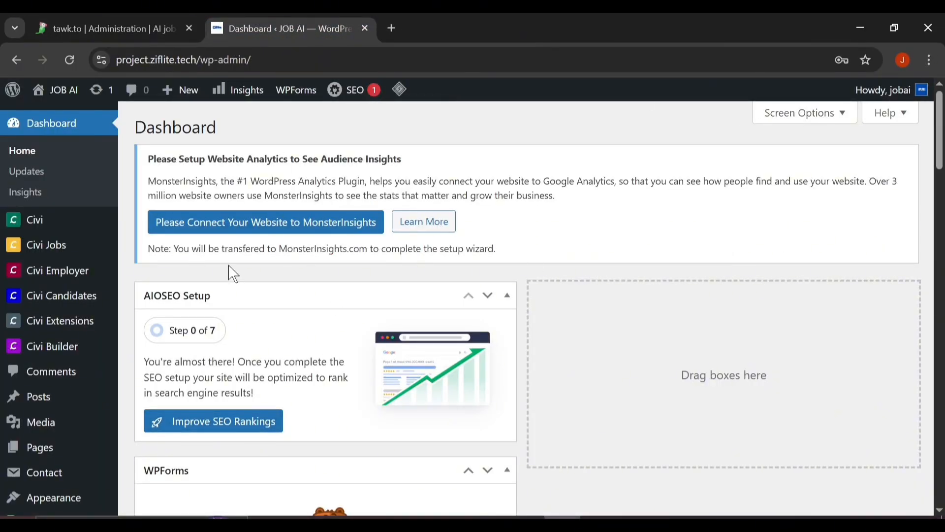
{"action": "left_click", "coordinate": [163, 16]}
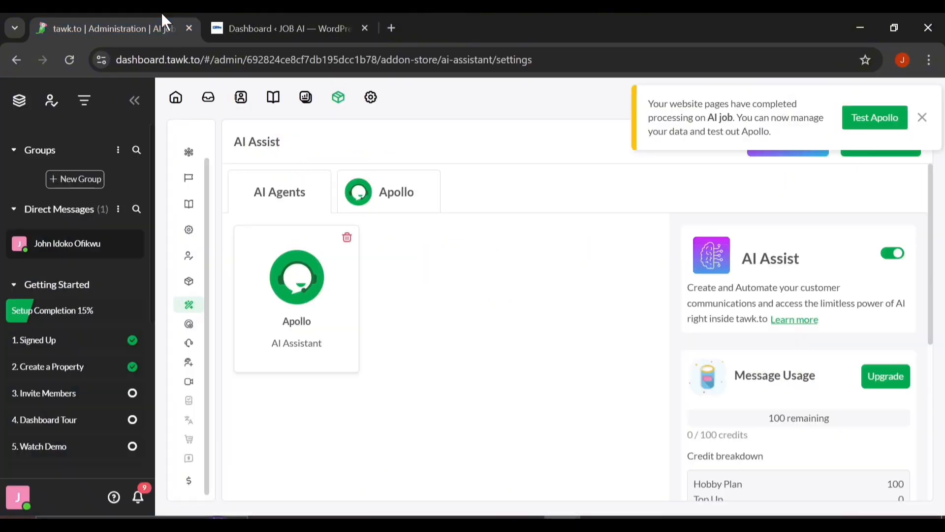
{"action": "left_click", "coordinate": [229, 19]}
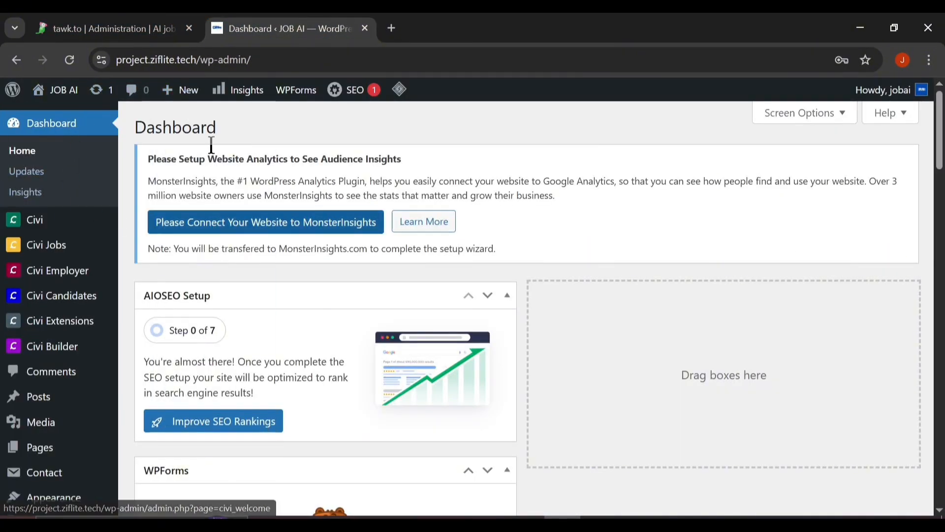
Open project.ziflite.tech/wp-admin in a new browser tab, and close that tab again
{"action": "left_click", "coordinate": [389, 27]}
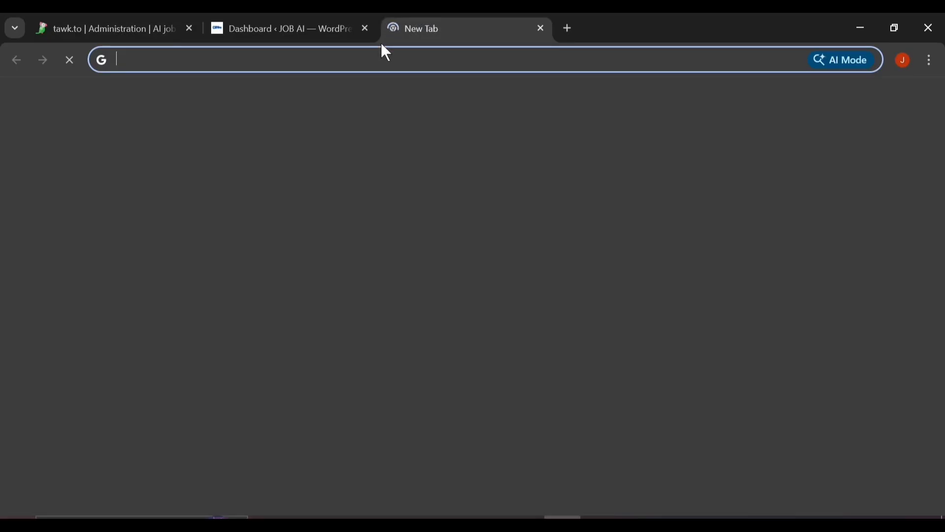
{"action": "type", "text": "pr"}
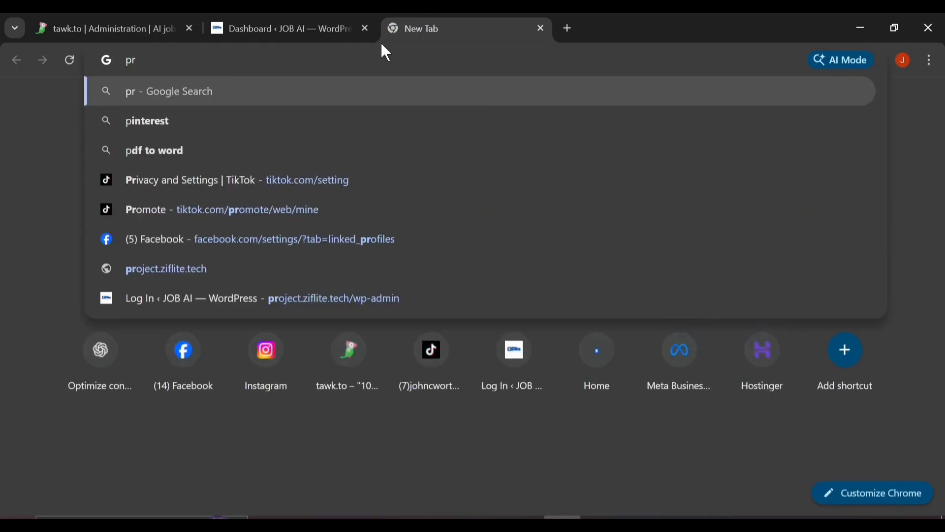
{"action": "type", "text": "oj"}
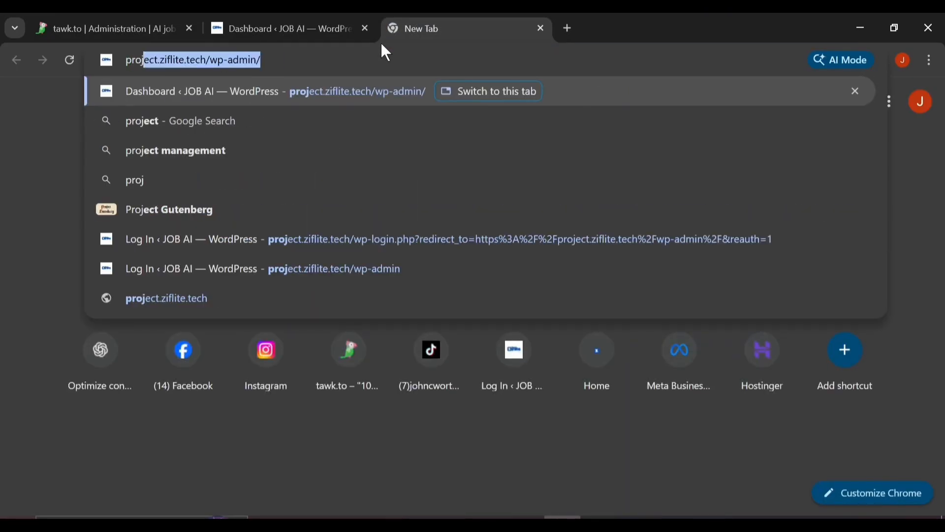
{"action": "key", "text": "Right"}
{"action": "key", "text": "BackSpace"}
{"action": "key", "text": "BackSpace"}
{"action": "key", "text": "BackSpace"}
{"action": "key", "text": "BackSpace"}
{"action": "key", "text": "BackSpace"}
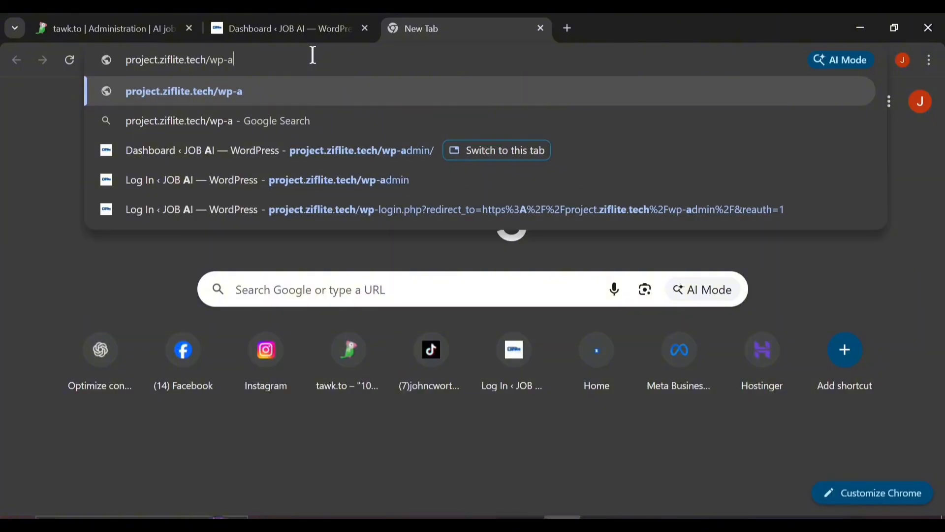
{"action": "key", "text": "BackSpace"}
{"action": "key", "text": "BackSpace"}
{"action": "key", "text": "BackSpace"}
{"action": "key", "text": "BackSpace"}
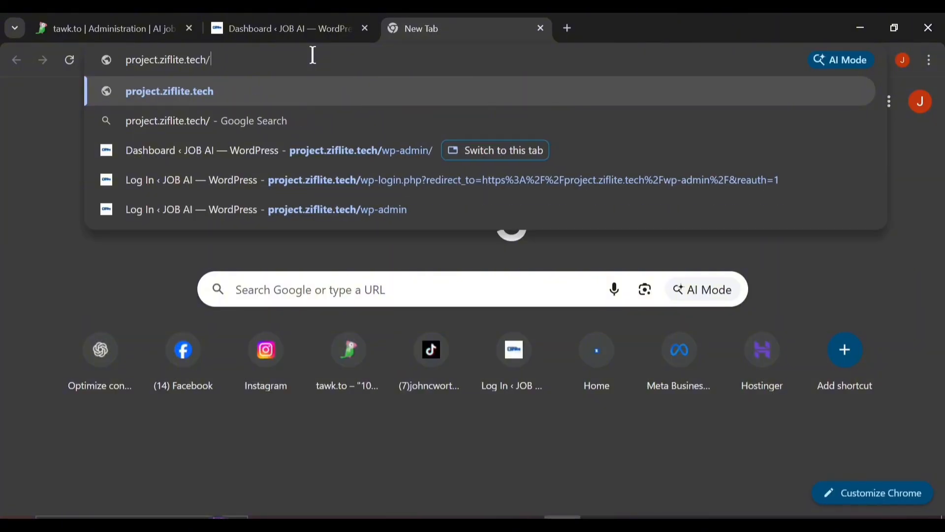
{"action": "type", "text": "wp-"}
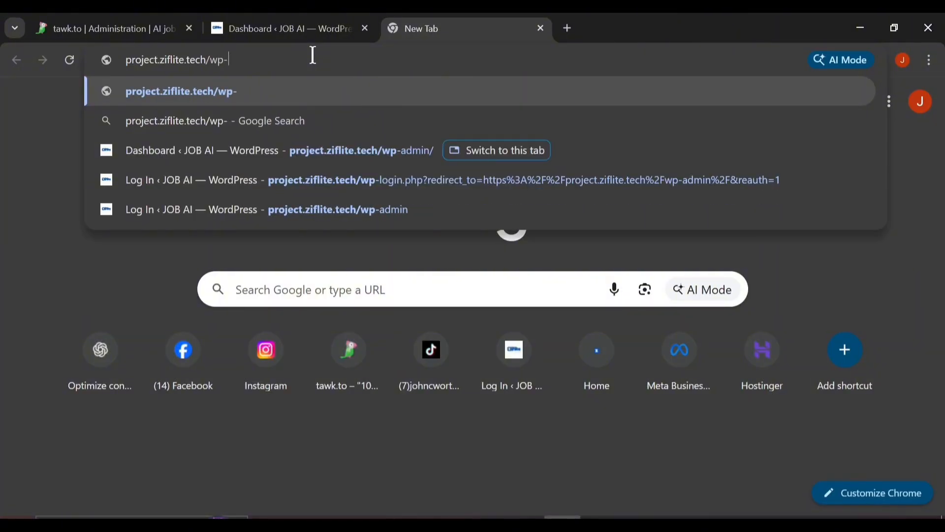
{"action": "type", "text": "admin"}
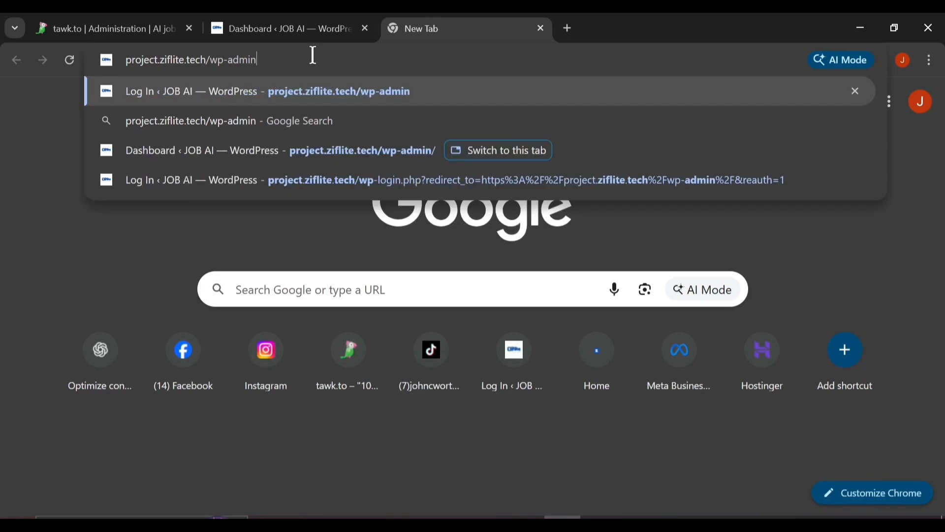
{"action": "key", "text": "Return"}
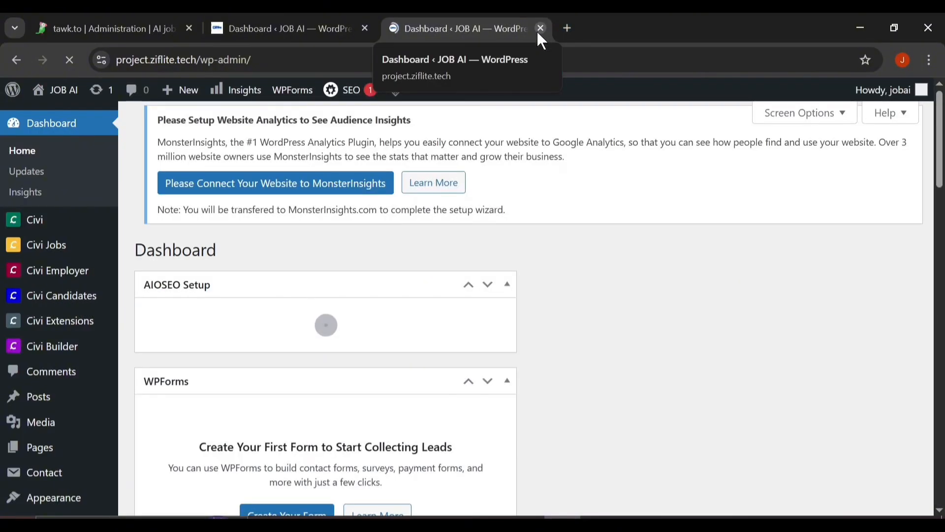
{"action": "left_click", "coordinate": [542, 29]}
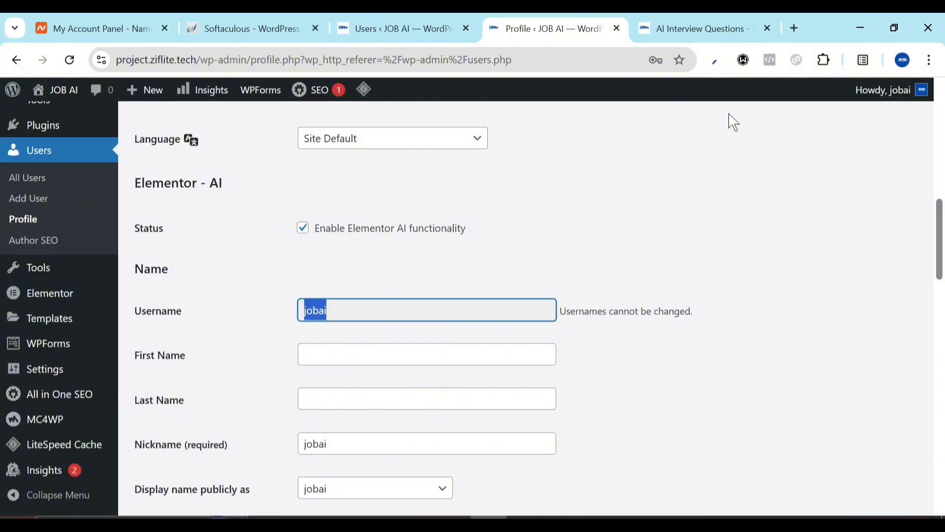
Examine the JOB AI site's user list and the administrator's profile page for the username and password options
{"action": "left_click", "coordinate": [905, 62]}
{"action": "left_click", "coordinate": [627, 428]}
{"action": "left_click", "coordinate": [399, 23]}
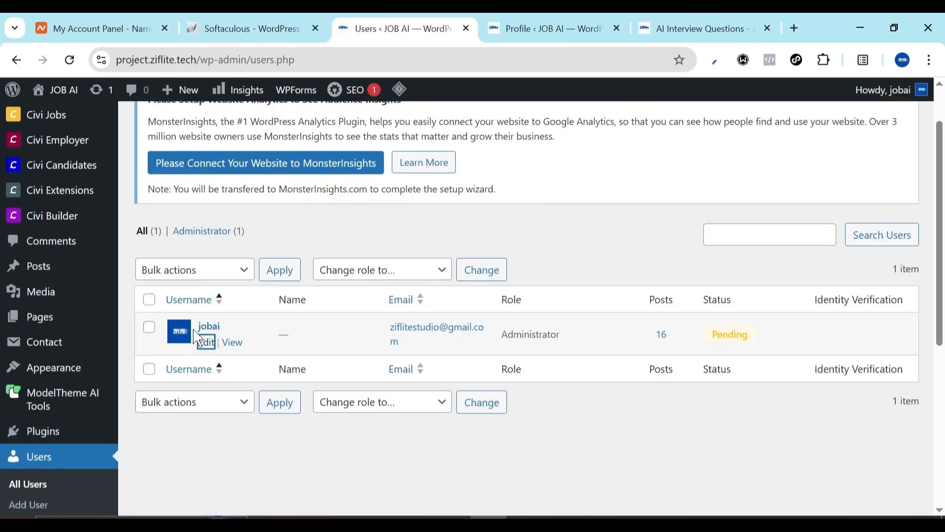
{"action": "left_click", "coordinate": [539, 22]}
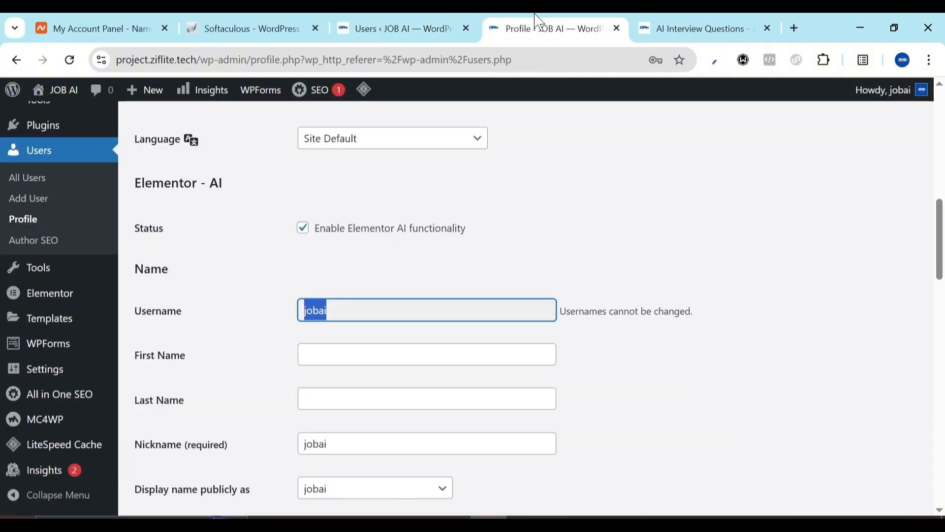
{"action": "scroll", "coordinate": [432, 334], "scroll_direction": "up", "scroll_amount": 10}
{"action": "scroll", "coordinate": [433, 335], "scroll_direction": "down", "scroll_amount": 6}
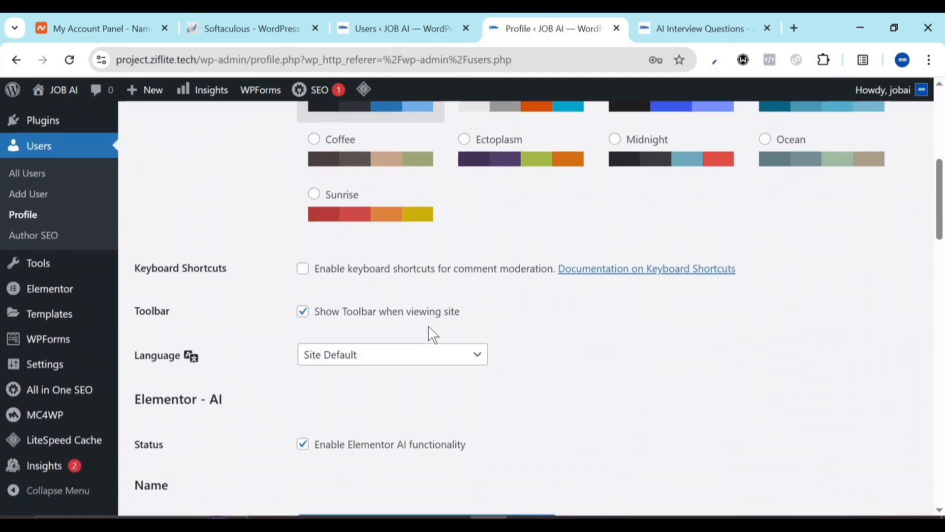
{"action": "scroll", "coordinate": [434, 335], "scroll_direction": "up", "scroll_amount": 3}
{"action": "scroll", "coordinate": [433, 335], "scroll_direction": "down", "scroll_amount": 7}
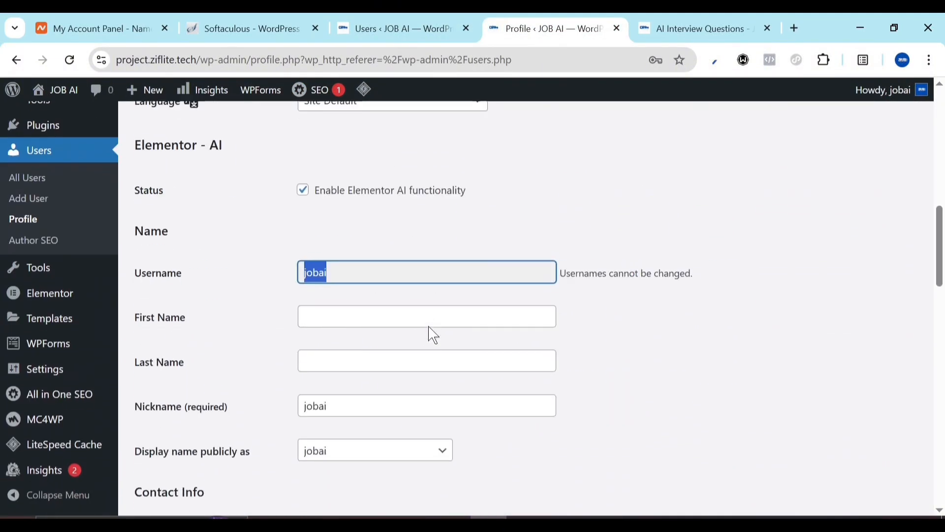
{"action": "scroll", "coordinate": [433, 335], "scroll_direction": "down", "scroll_amount": 12}
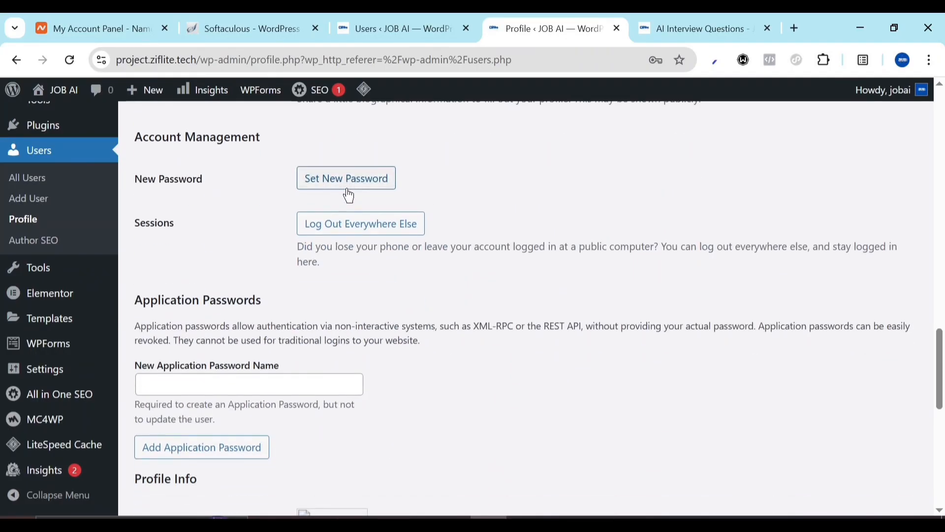
{"action": "scroll", "coordinate": [332, 402], "scroll_direction": "up", "scroll_amount": 12}
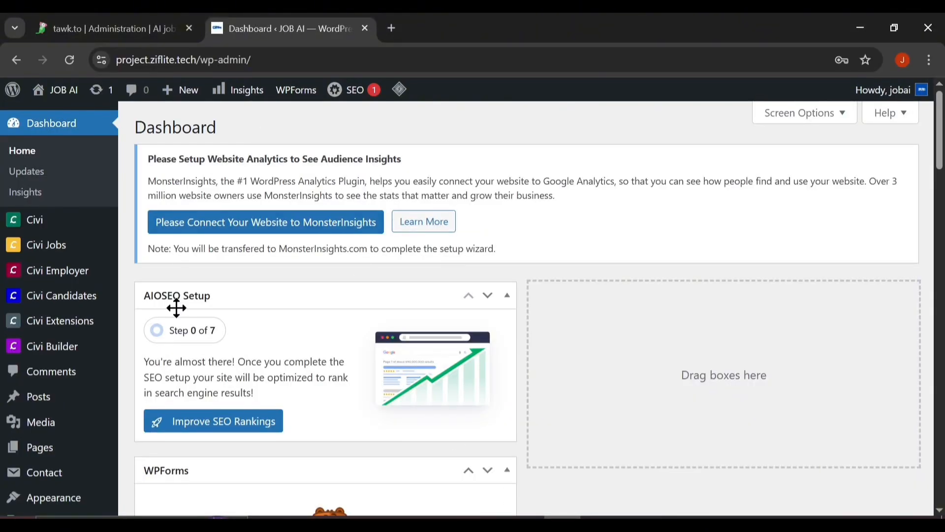
Go to the page for adding WordPress plugins and search for "tawkto"
{"action": "mouse_move", "coordinate": [53, 434]}
{"action": "scroll", "coordinate": [52, 434], "scroll_direction": "down", "scroll_amount": 5}
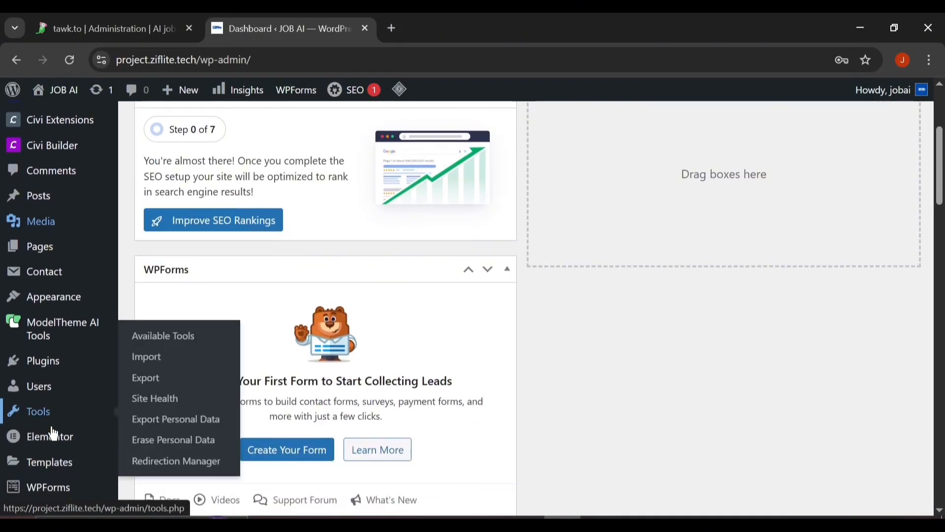
{"action": "mouse_move", "coordinate": [95, 324]}
{"action": "left_click", "coordinate": [147, 345]}
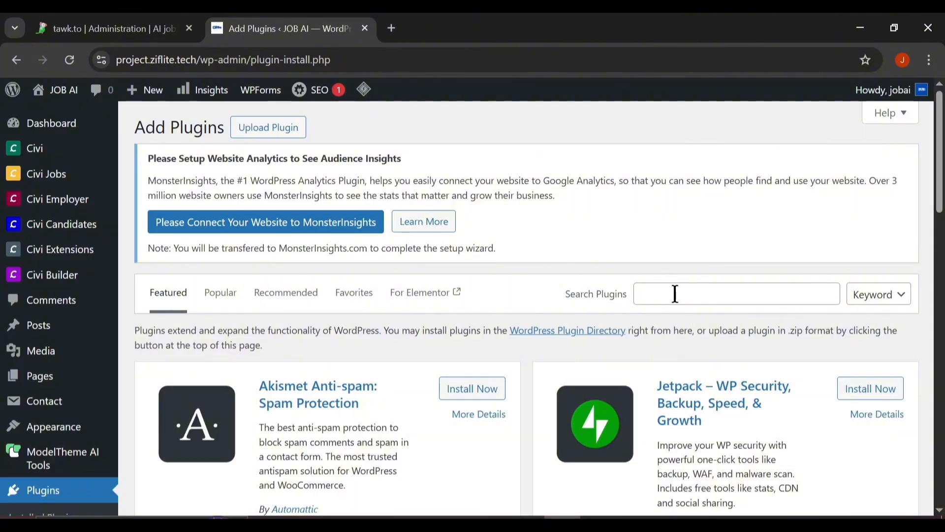
{"action": "left_click", "coordinate": [675, 294]}
{"action": "type", "text": "tawkto"}
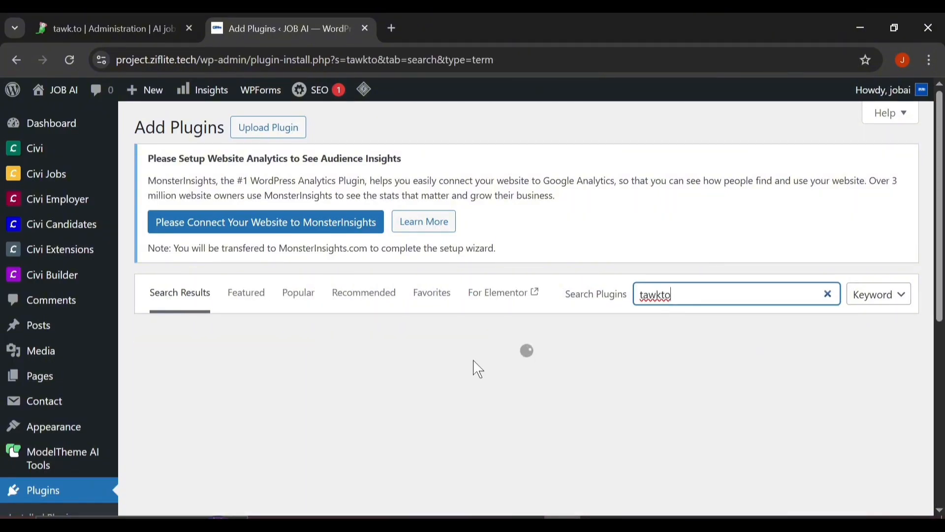
Install and activate the official Tawk.To Live Chat plugin
{"action": "left_click", "coordinate": [463, 377]}
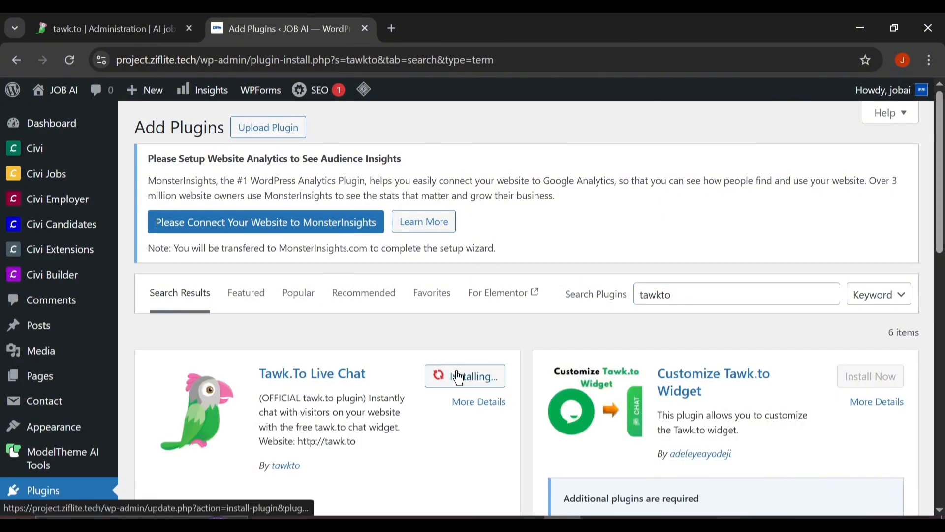
{"action": "scroll", "coordinate": [500, 279], "scroll_direction": "down", "scroll_amount": 3}
{"action": "left_click", "coordinate": [473, 210]}
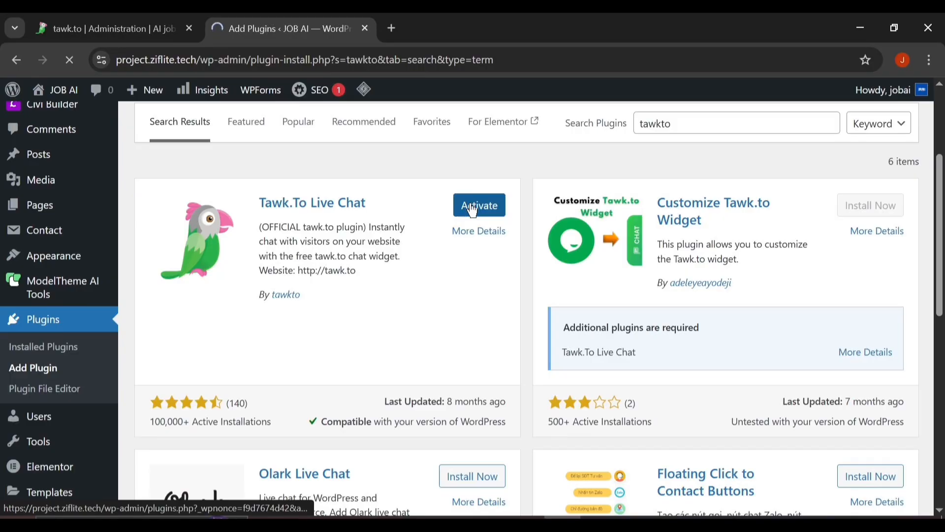
Open the settings of the installed Tawk.to Live Chat plugin and try to log in to tawk.to, closing the authorization window
{"action": "scroll", "coordinate": [401, 338], "scroll_direction": "down", "scroll_amount": 10}
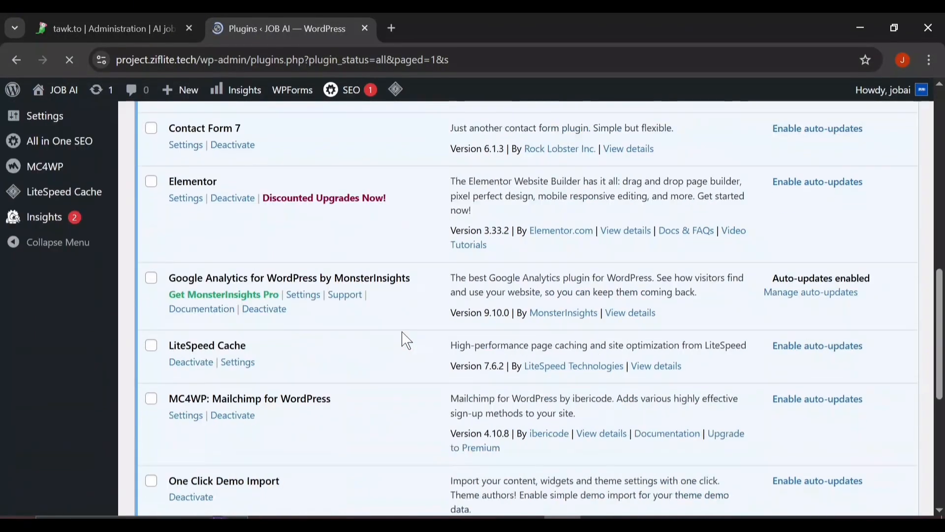
{"action": "scroll", "coordinate": [406, 340], "scroll_direction": "down", "scroll_amount": 6}
{"action": "scroll", "coordinate": [406, 340], "scroll_direction": "up", "scroll_amount": 6}
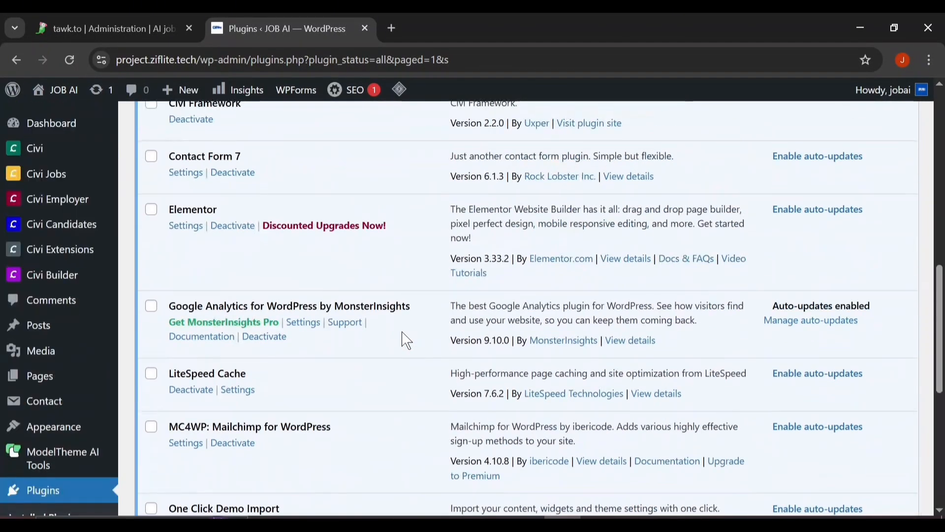
{"action": "scroll", "coordinate": [406, 340], "scroll_direction": "down", "scroll_amount": 6}
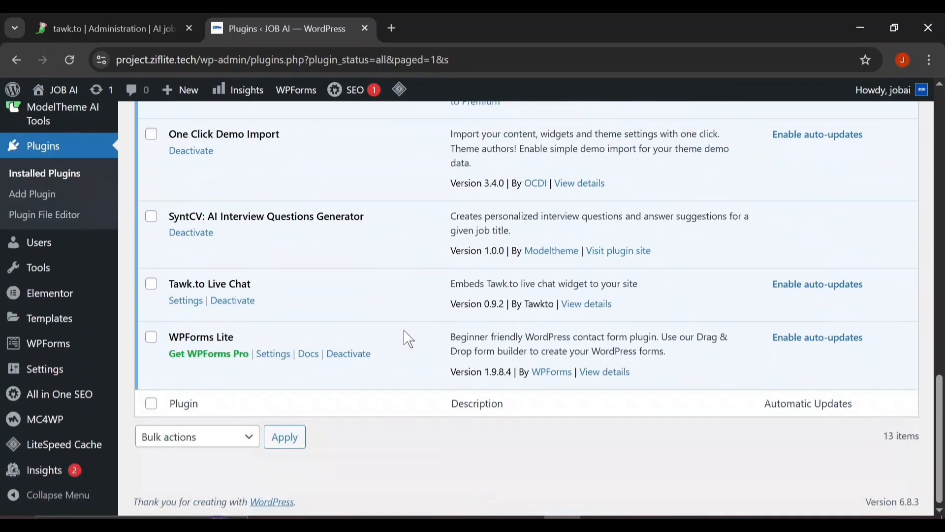
{"action": "left_click", "coordinate": [186, 301]}
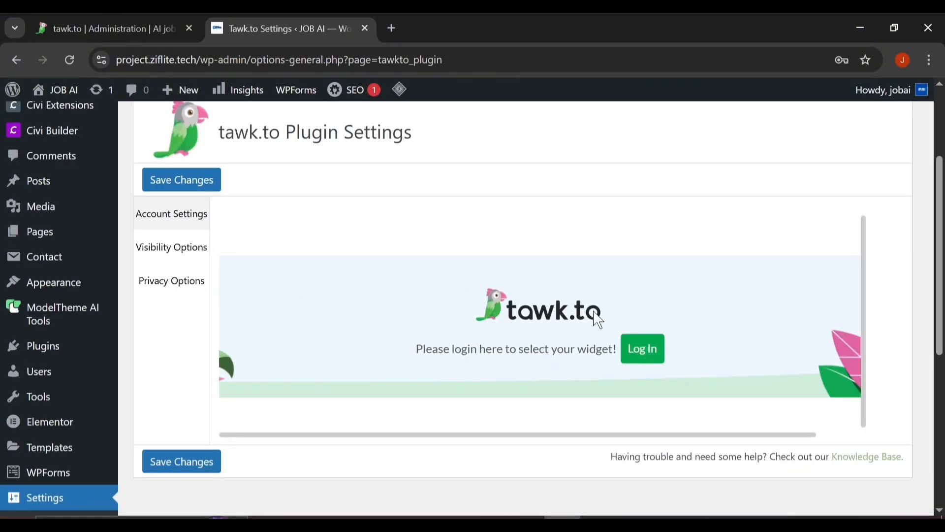
{"action": "left_click", "coordinate": [645, 348]}
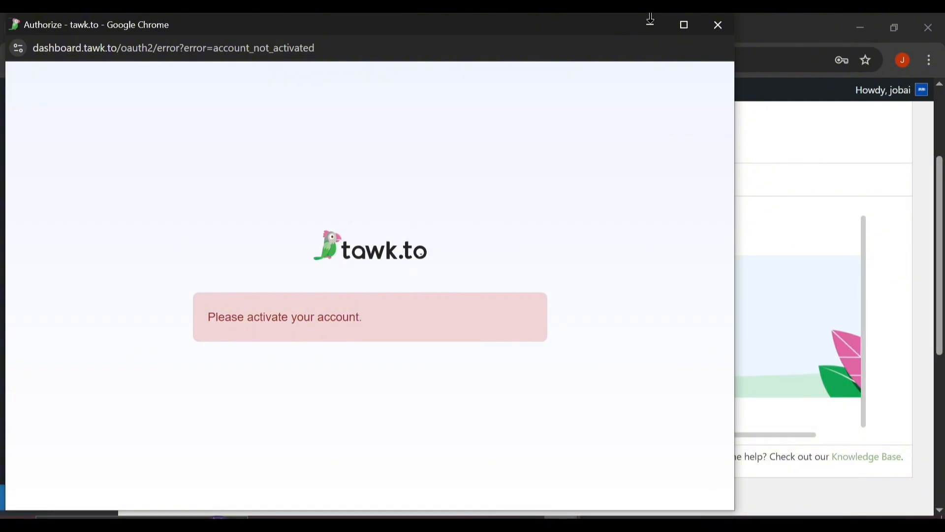
{"action": "left_click", "coordinate": [717, 28]}
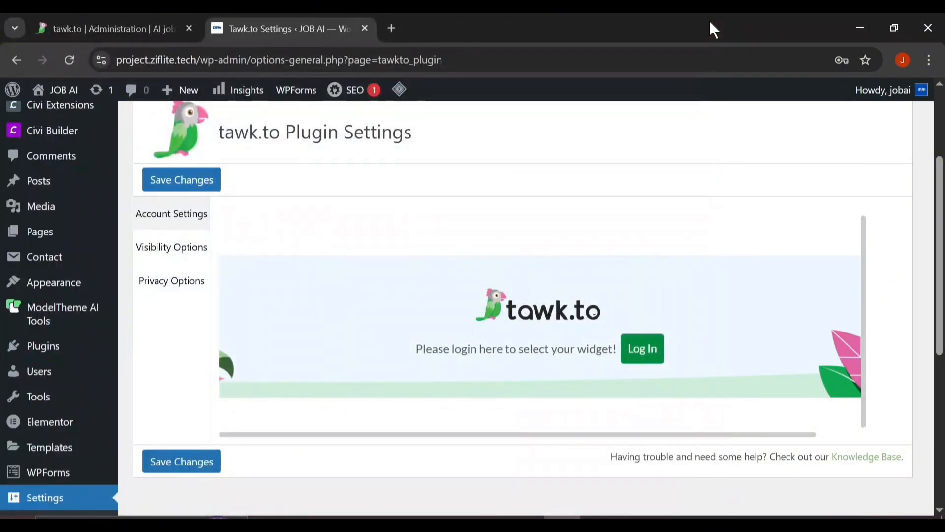
Open Gmail in a new tab and confirm the email address from the tawk.to account activation message
{"action": "left_click", "coordinate": [120, 15]}
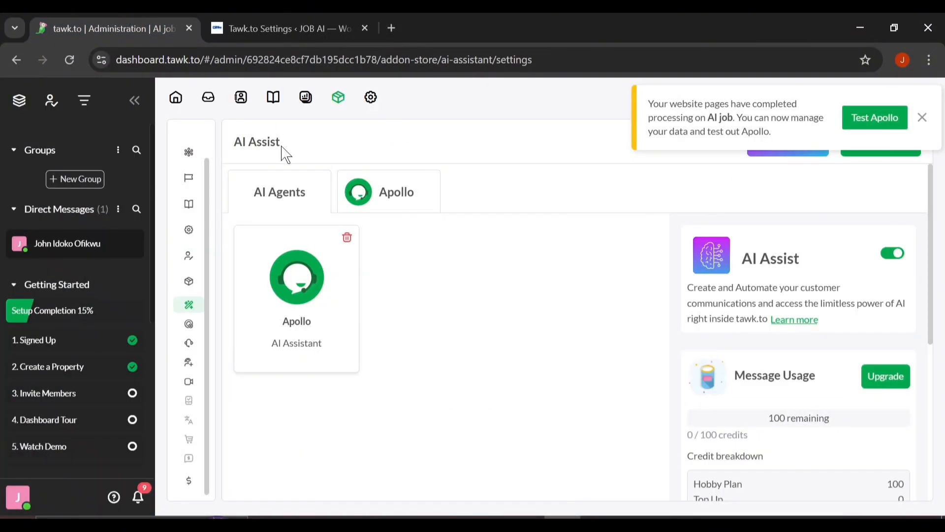
{"action": "left_click", "coordinate": [387, 28]}
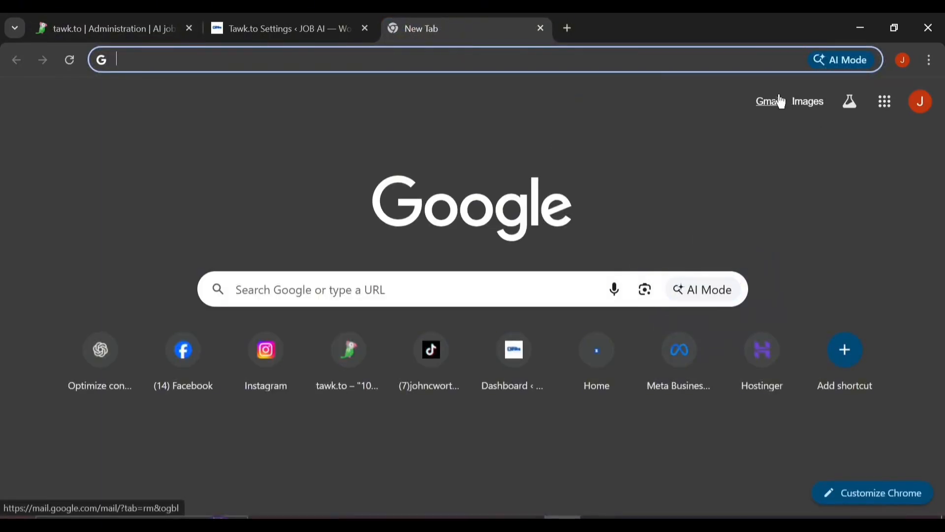
{"action": "left_click", "coordinate": [780, 101]}
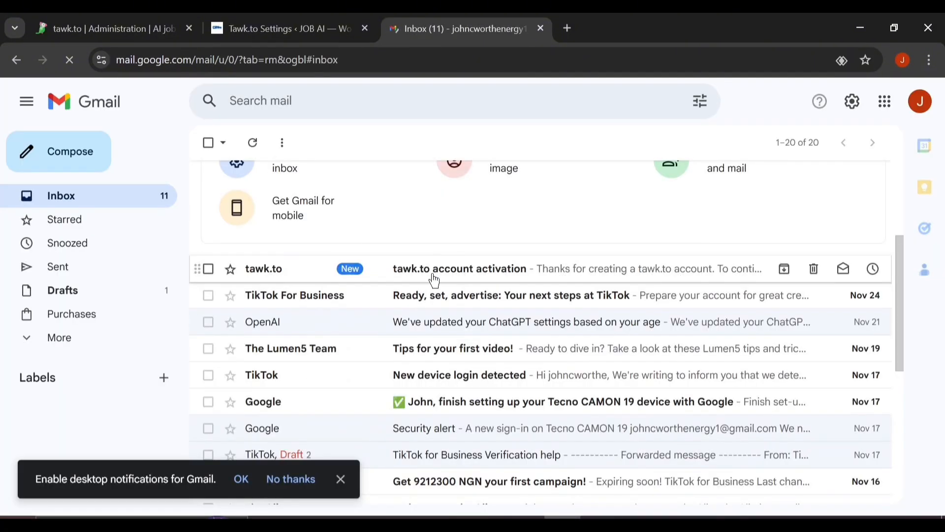
{"action": "left_click", "coordinate": [434, 281]}
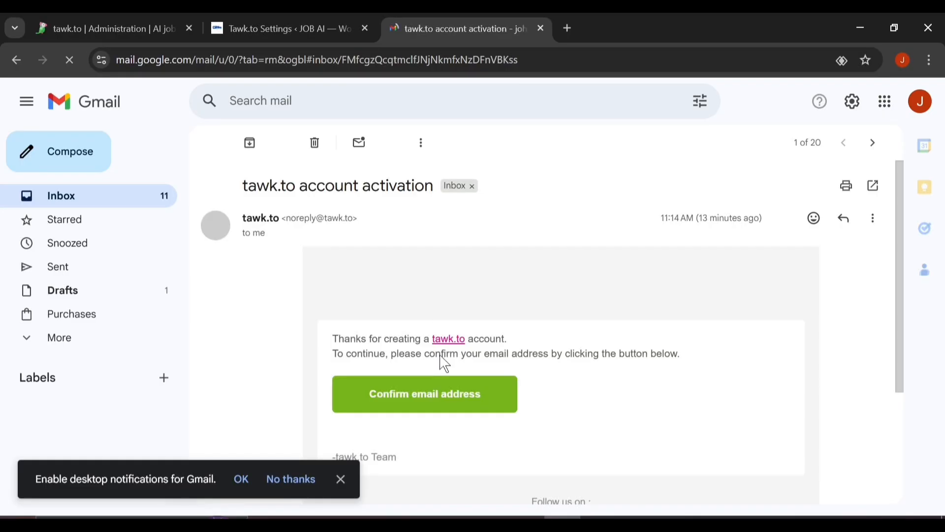
{"action": "left_click", "coordinate": [446, 392]}
{"action": "left_click", "coordinate": [468, 40]}
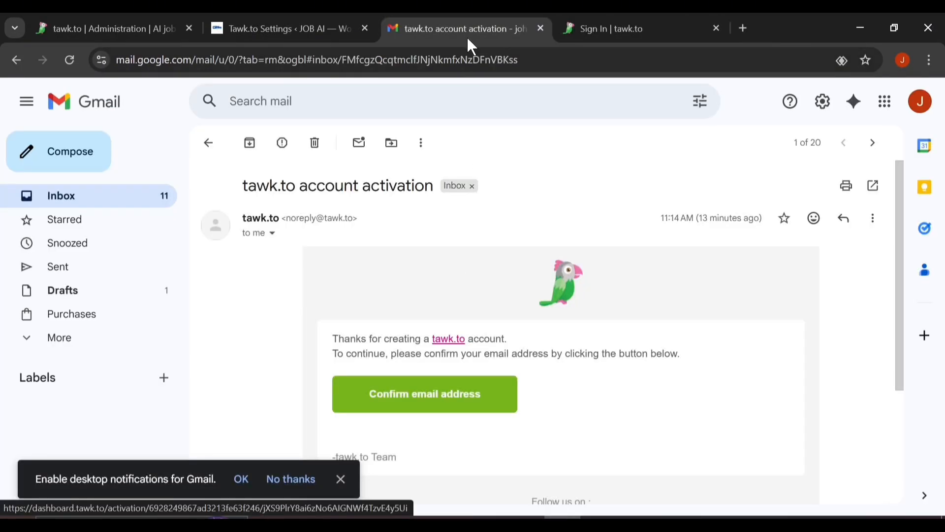
Sign in to tawk.to with the prefilled credentials and move the new dashboard tab beside the older tawk.to tab
{"action": "left_click", "coordinate": [596, 16]}
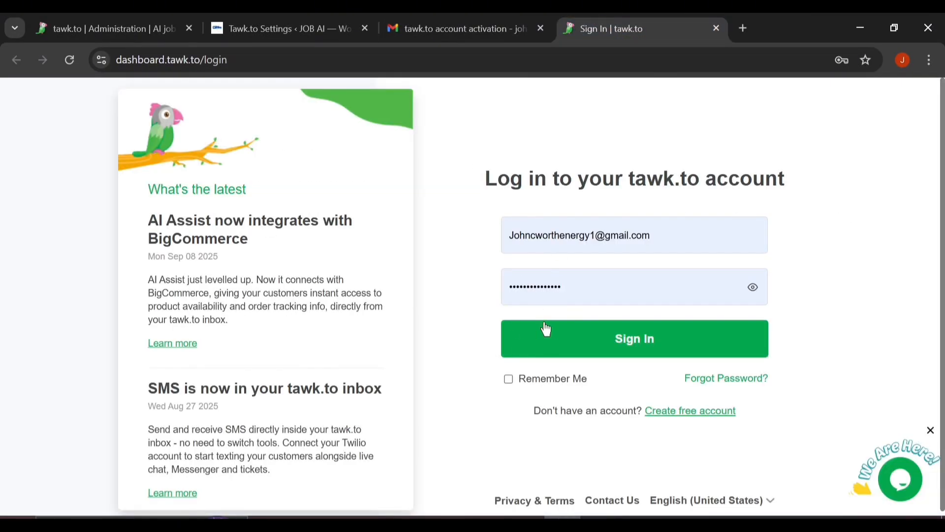
{"action": "left_click", "coordinate": [579, 339]}
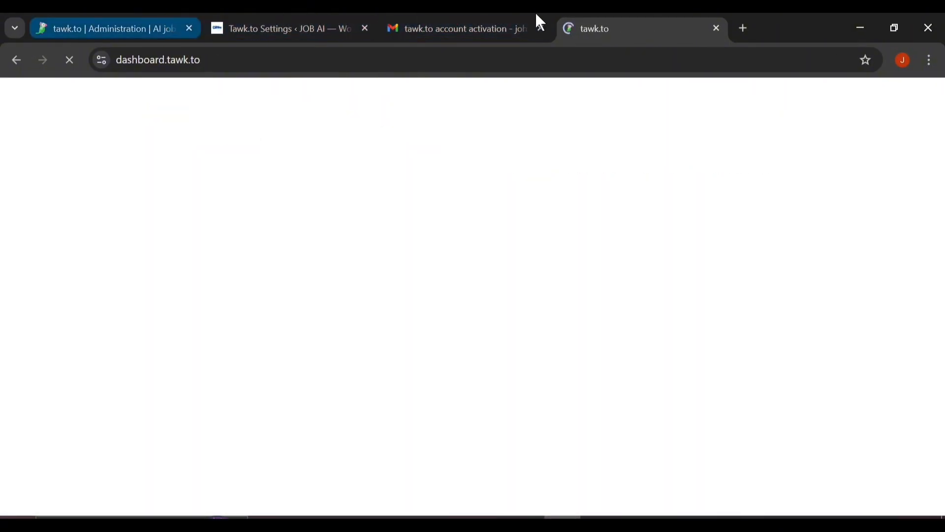
{"action": "left_click_drag", "start_coordinate": [638, 15], "coordinate": [312, 41]}
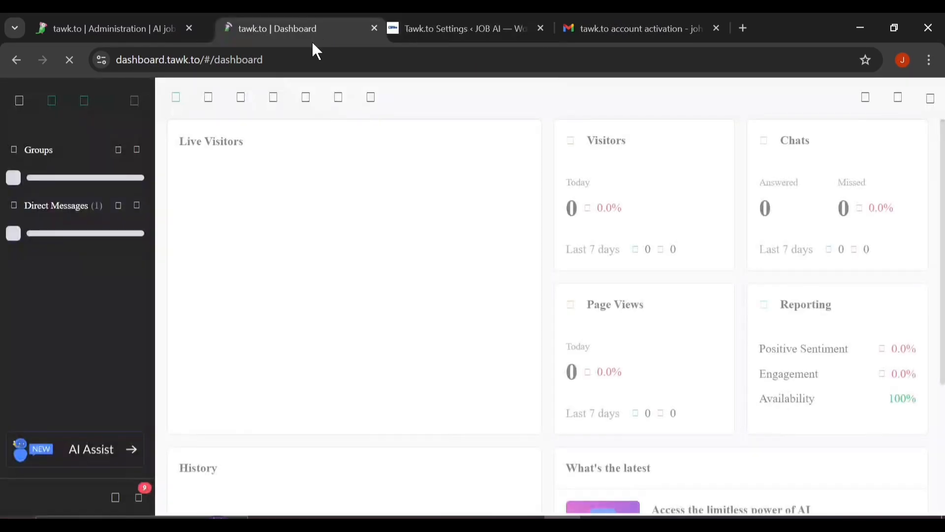
{"action": "left_click", "coordinate": [188, 15]}
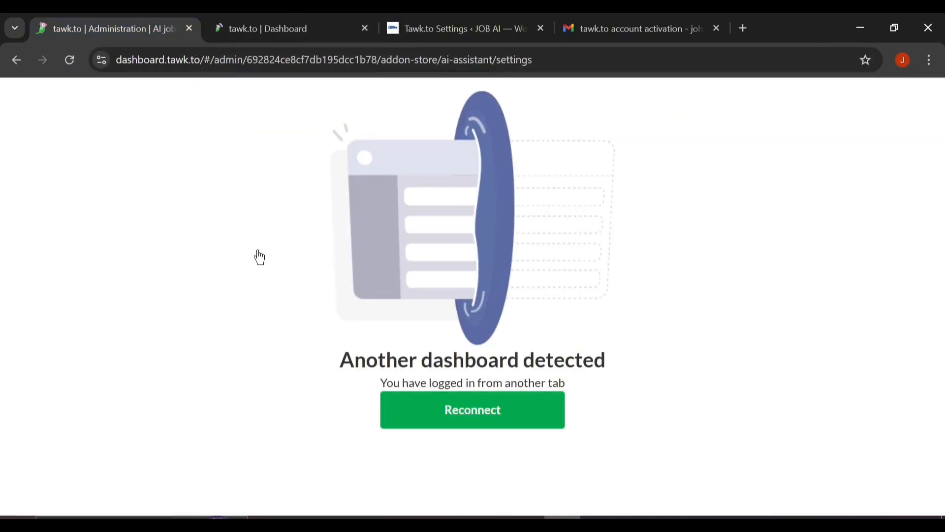
Close the disconnected tawk.to dashboard tab and authorize the WordPress Tawk.to plugin with the currently logged-in tawk.to account
{"action": "left_click", "coordinate": [188, 28]}
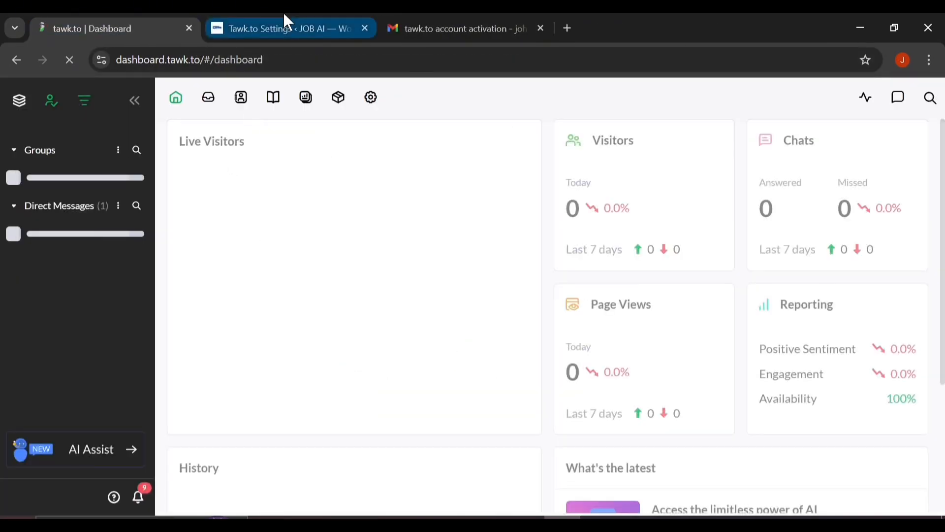
{"action": "left_click", "coordinate": [285, 19]}
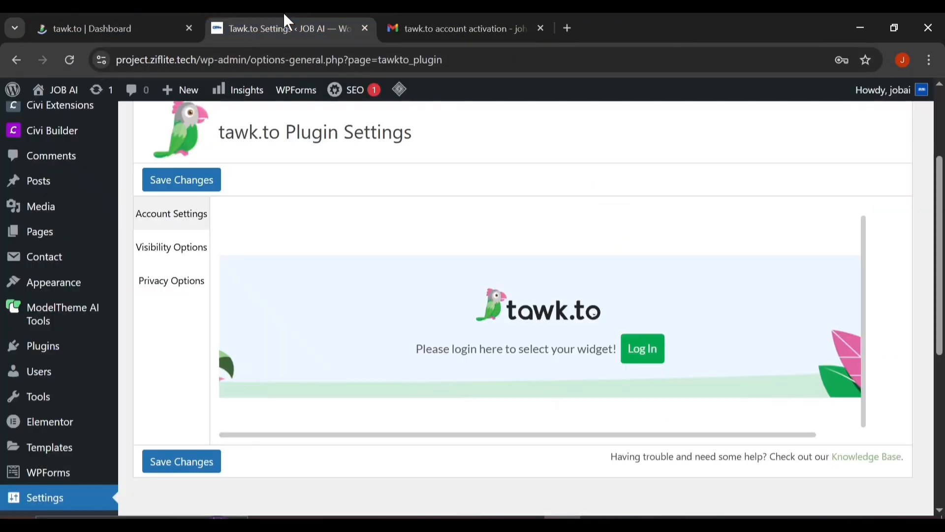
{"action": "left_click", "coordinate": [636, 349]}
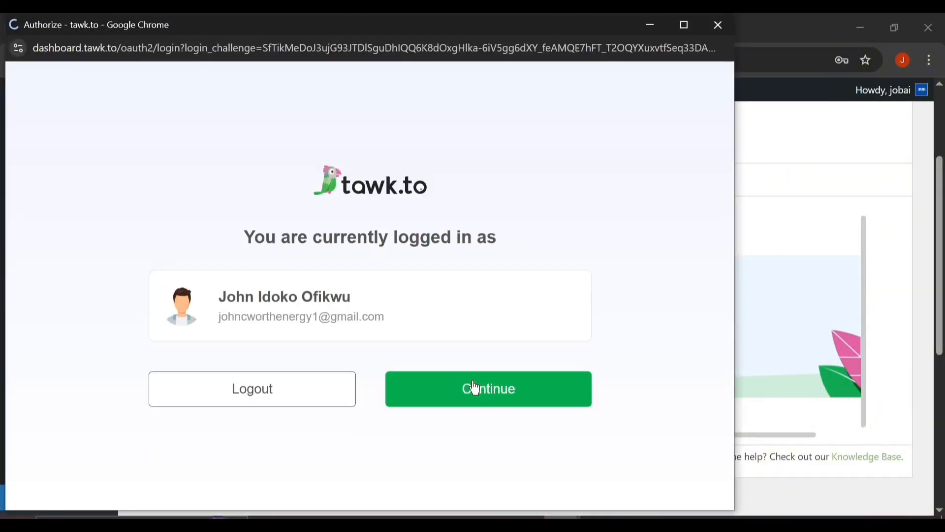
{"action": "left_click", "coordinate": [475, 388]}
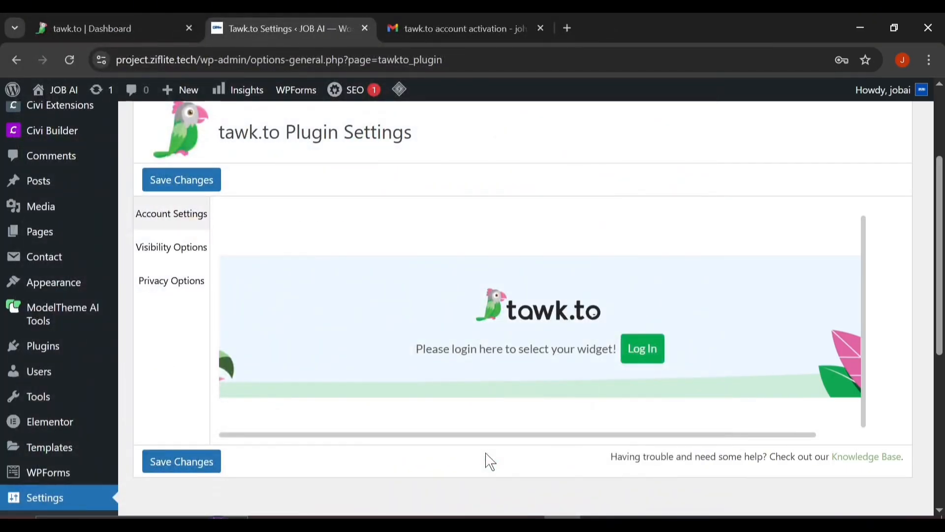
Select the AI job property and the AI job widget in the plugin's account settings, apply the widget and save the changes
{"action": "left_click", "coordinate": [485, 277]}
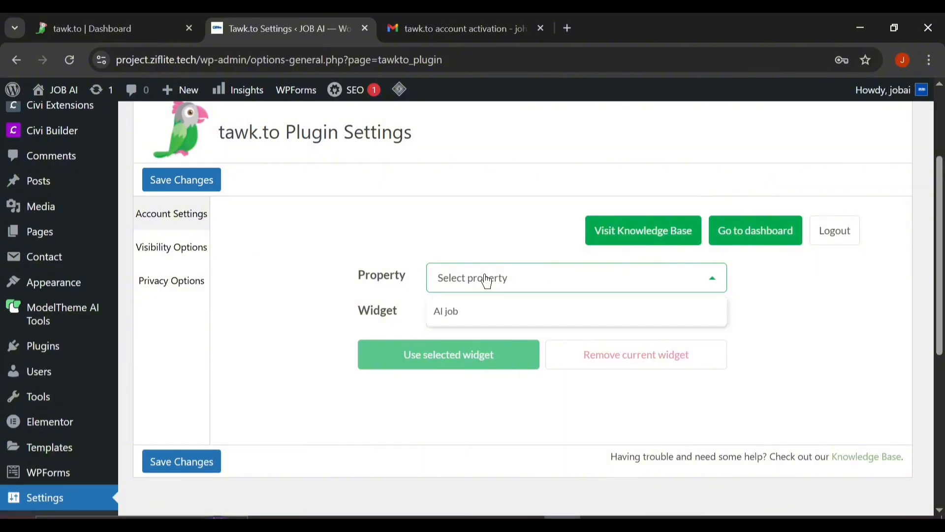
{"action": "left_click", "coordinate": [465, 321]}
{"action": "left_click", "coordinate": [466, 321]}
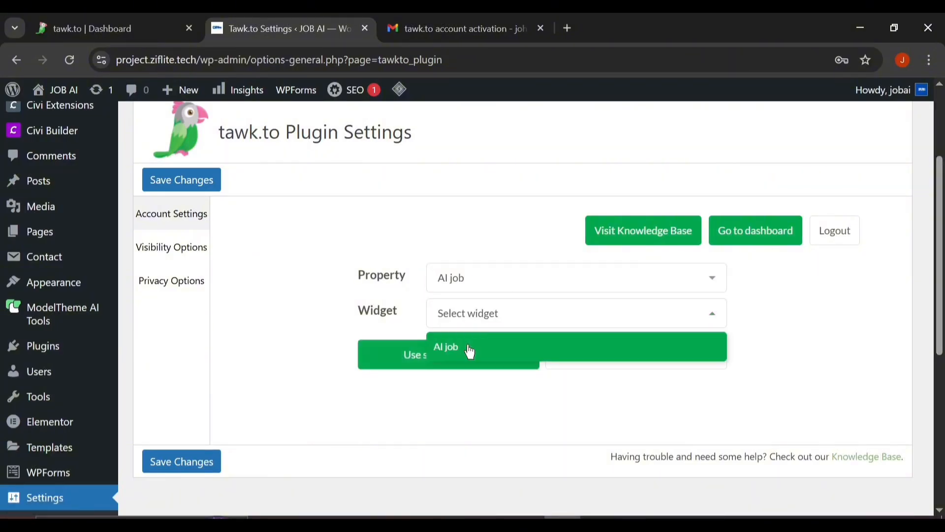
{"action": "left_click", "coordinate": [467, 350]}
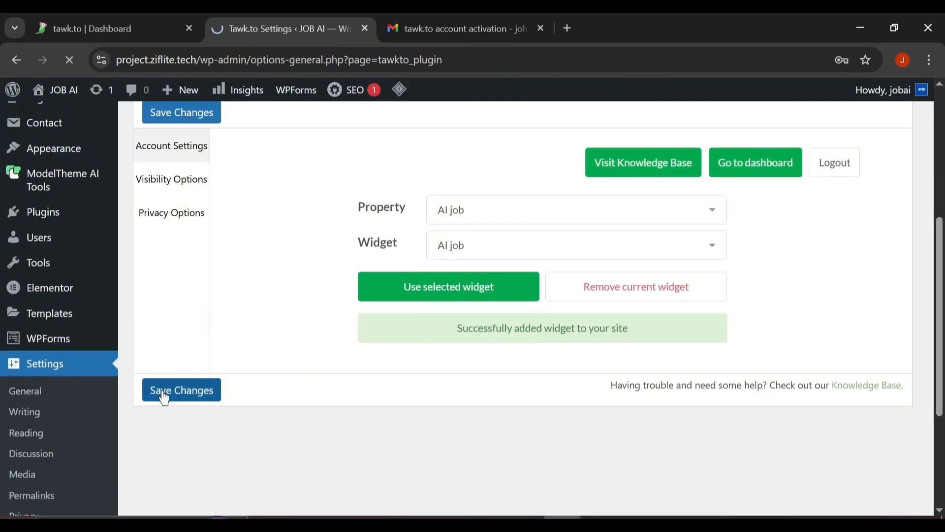
Review the Tawk.to plugin's visibility options and privacy options
{"action": "left_click", "coordinate": [170, 294]}
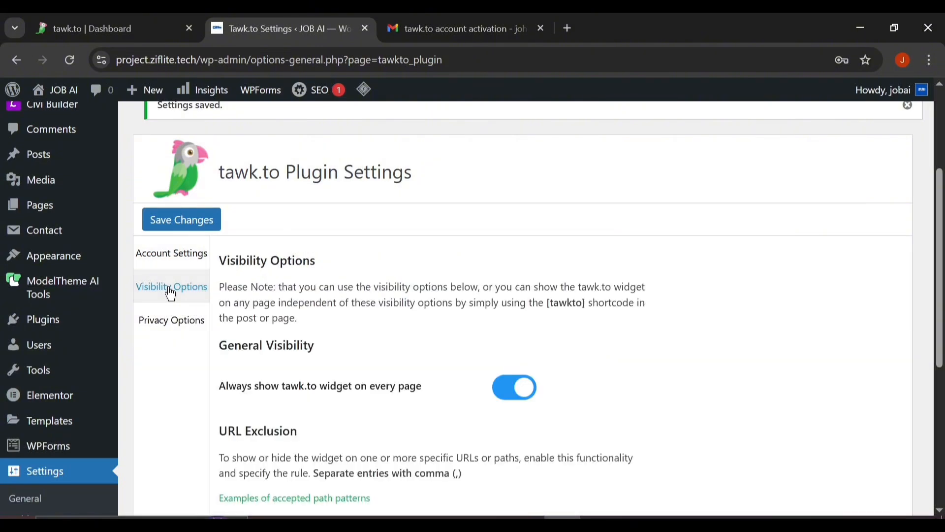
{"action": "scroll", "coordinate": [316, 344], "scroll_direction": "down", "scroll_amount": 5}
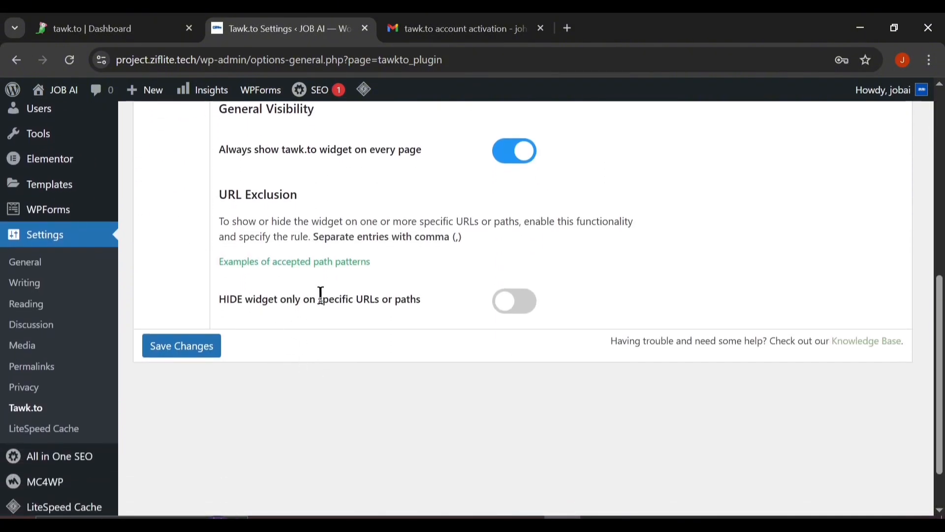
{"action": "scroll", "coordinate": [320, 296], "scroll_direction": "up", "scroll_amount": 3}
{"action": "left_click", "coordinate": [183, 252]}
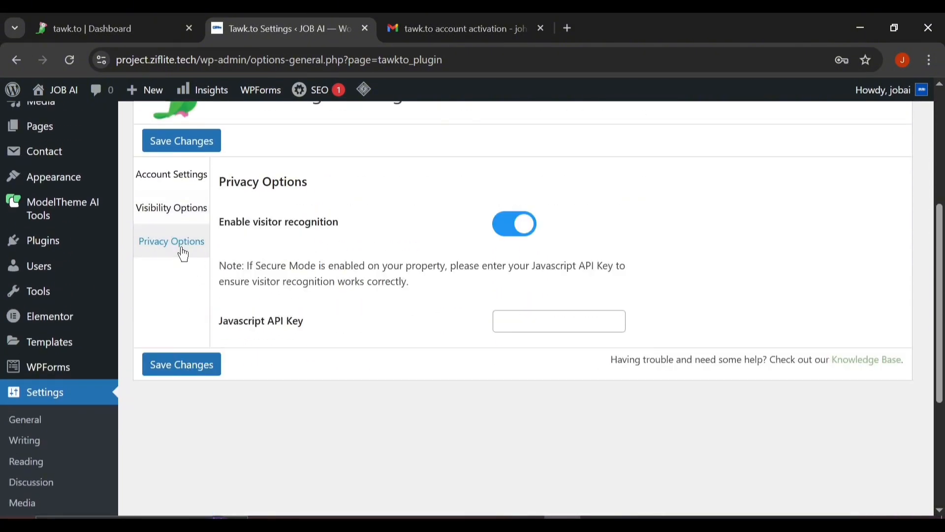
{"action": "scroll", "coordinate": [229, 322], "scroll_direction": "up", "scroll_amount": 5}
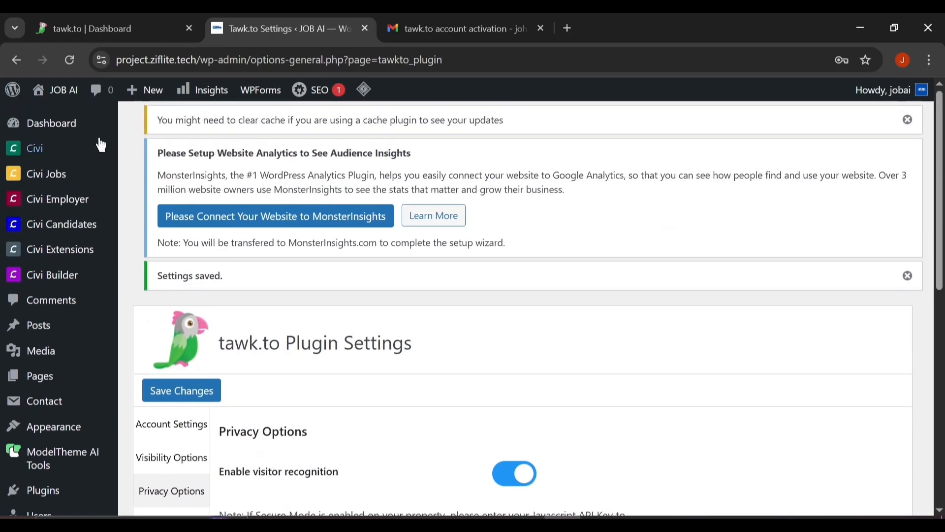
Open the JOB AI site's home page in a new tab and return to the Tawk.to plugin settings
{"action": "right_click", "coordinate": [61, 94]}
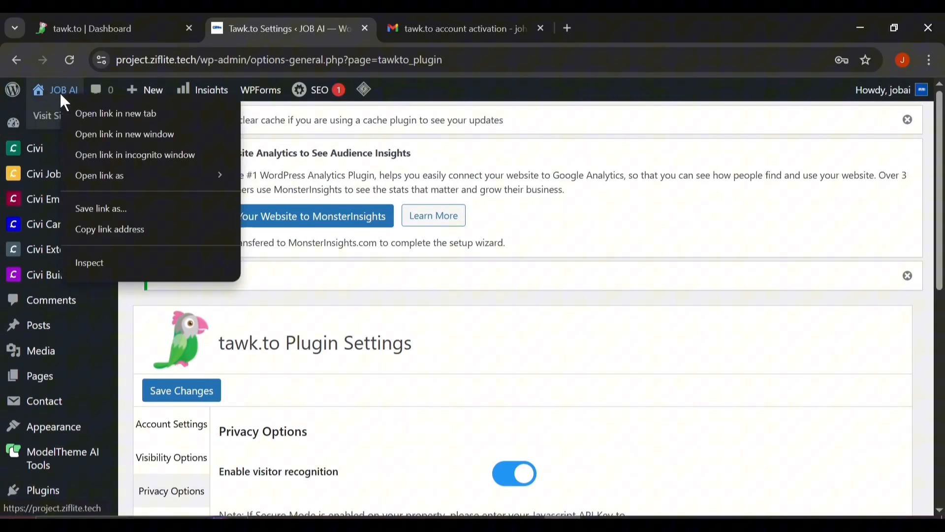
{"action": "left_click", "coordinate": [131, 110]}
{"action": "left_click", "coordinate": [423, 15]}
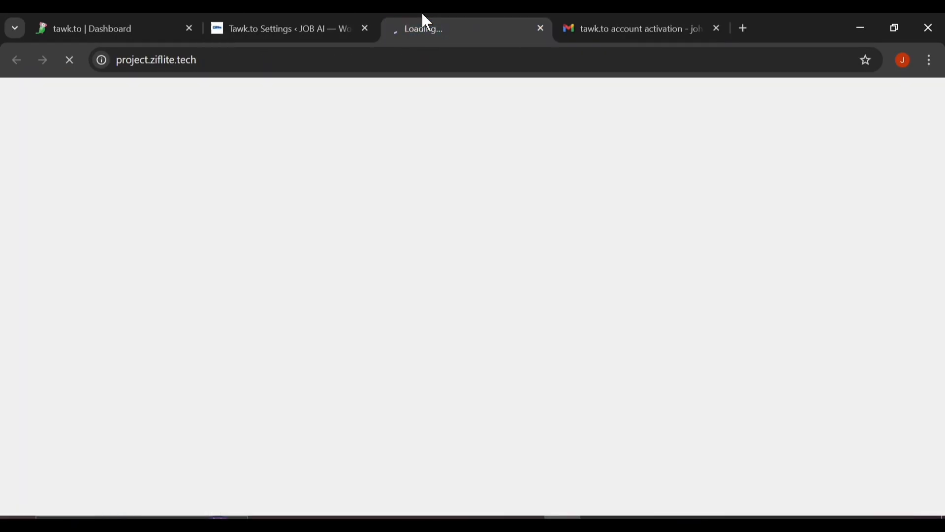
{"action": "left_click", "coordinate": [279, 14]}
Turn off showing the widget on every page to check the individual page options, turn it back on and save the changes
{"action": "scroll", "coordinate": [314, 422], "scroll_direction": "down", "scroll_amount": 3}
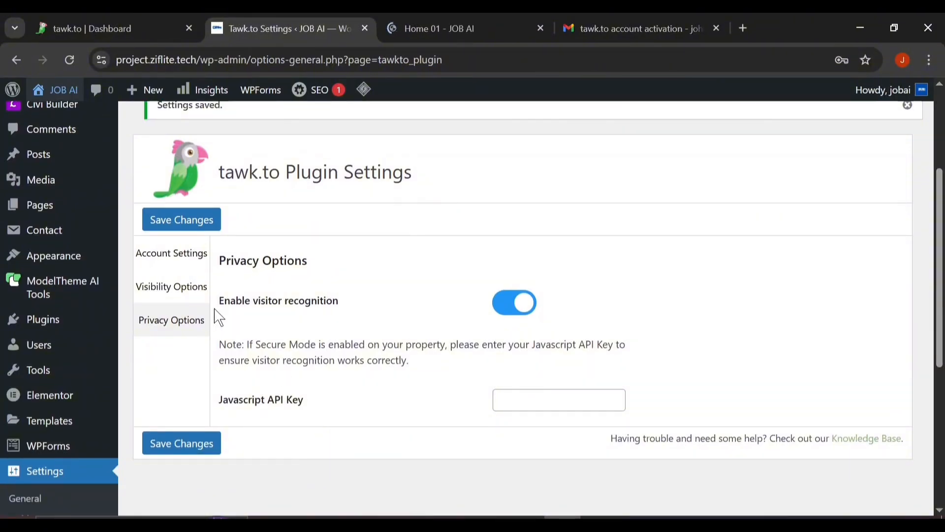
{"action": "left_click", "coordinate": [157, 286]}
{"action": "scroll", "coordinate": [324, 378], "scroll_direction": "down", "scroll_amount": 2}
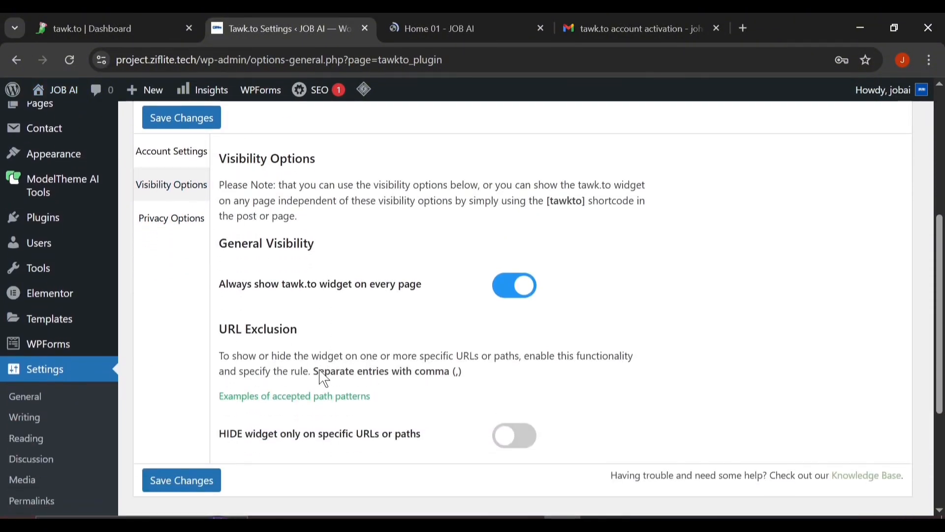
{"action": "left_click", "coordinate": [512, 288]}
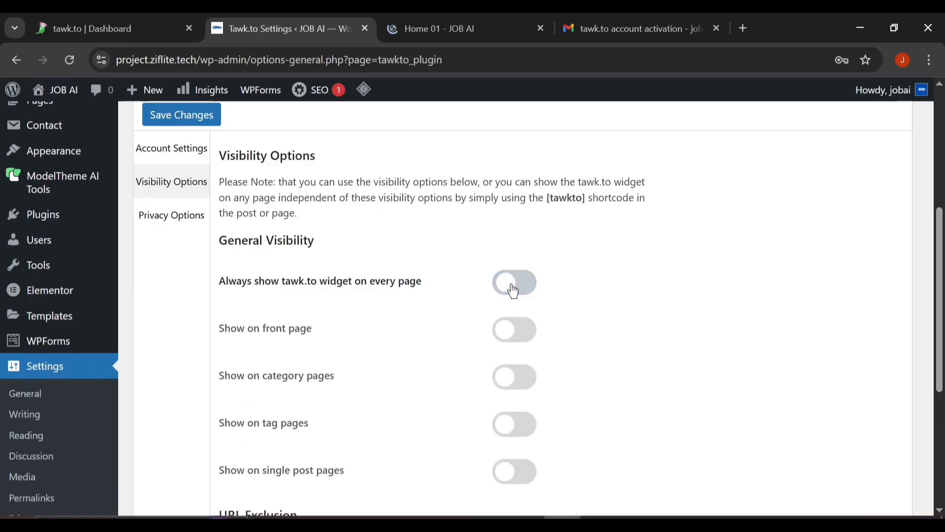
{"action": "scroll", "coordinate": [390, 377], "scroll_direction": "down", "scroll_amount": 3}
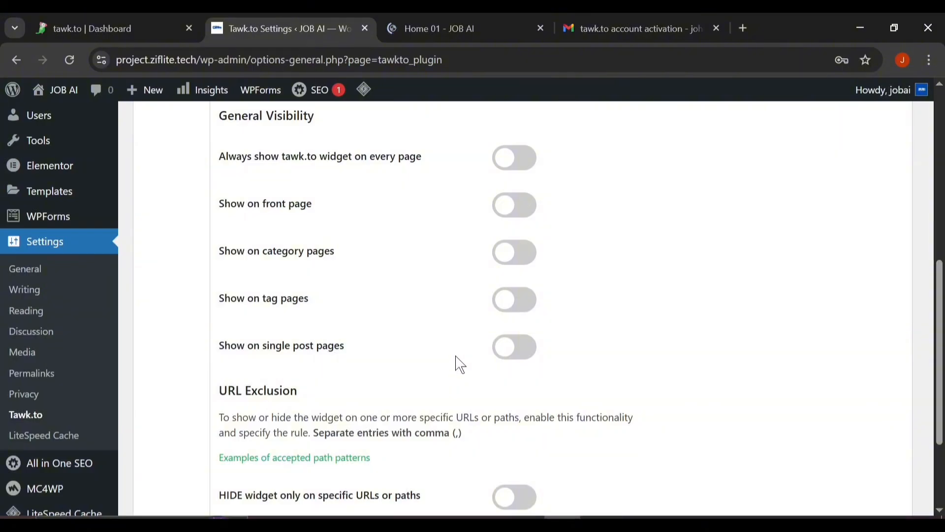
{"action": "scroll", "coordinate": [459, 364], "scroll_direction": "up", "scroll_amount": 3}
{"action": "left_click", "coordinate": [518, 297]}
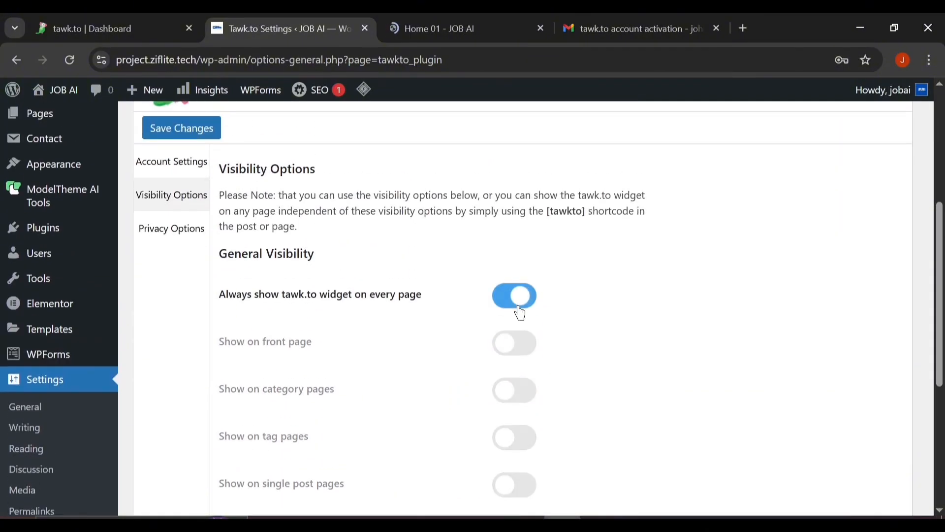
{"action": "left_click", "coordinate": [147, 499]}
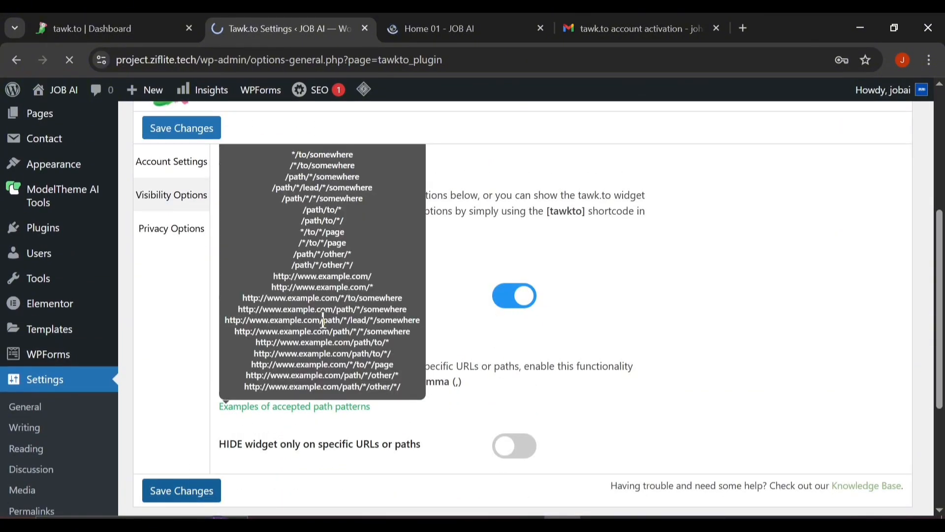
Open the chat widget on the JOB AI home page and test it with the "I have a question" quick reply
{"action": "left_click", "coordinate": [441, 22]}
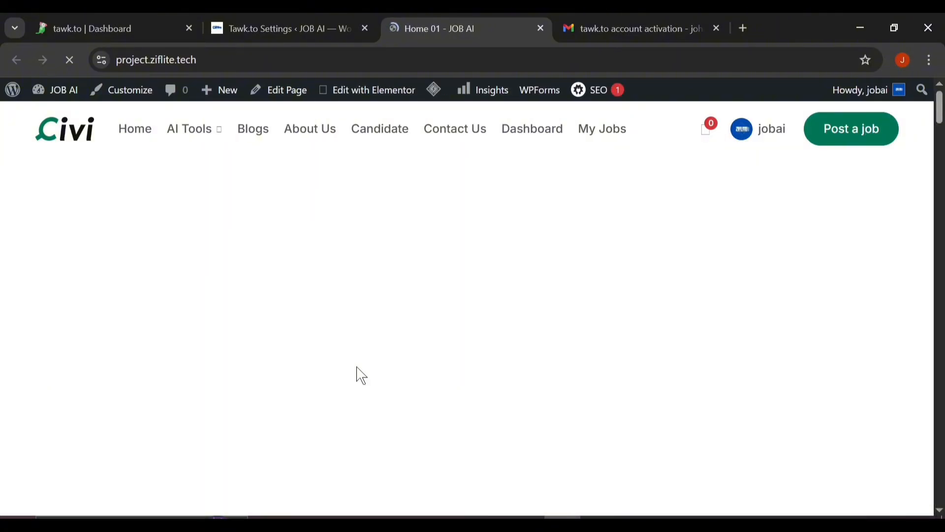
{"action": "scroll", "coordinate": [360, 375], "scroll_direction": "down", "scroll_amount": 10}
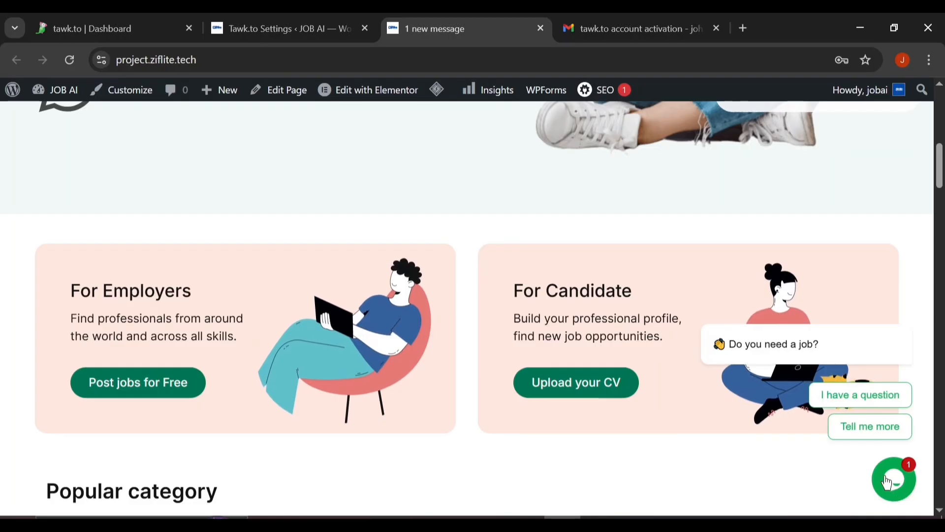
{"action": "left_click", "coordinate": [897, 496]}
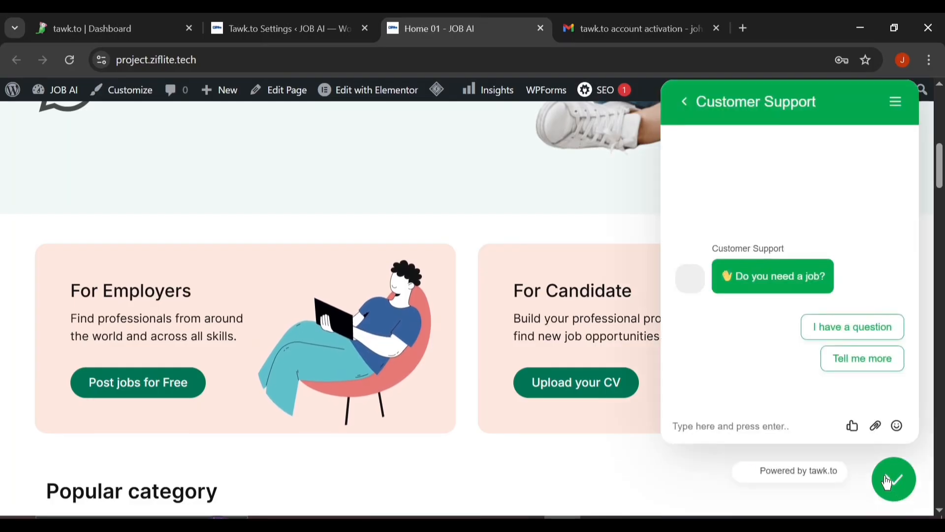
{"action": "left_click", "coordinate": [742, 419]}
{"action": "left_click", "coordinate": [833, 329]}
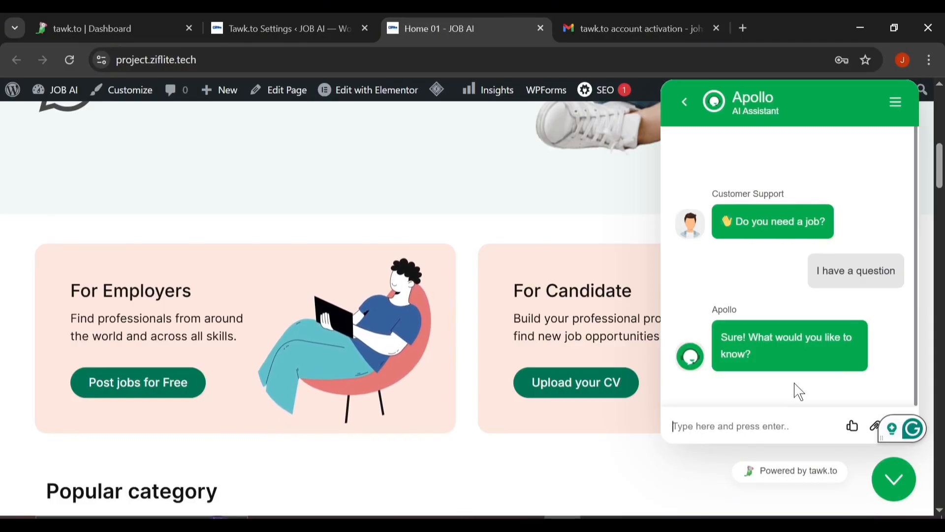
{"action": "scroll", "coordinate": [756, 313], "scroll_direction": "down", "scroll_amount": 5}
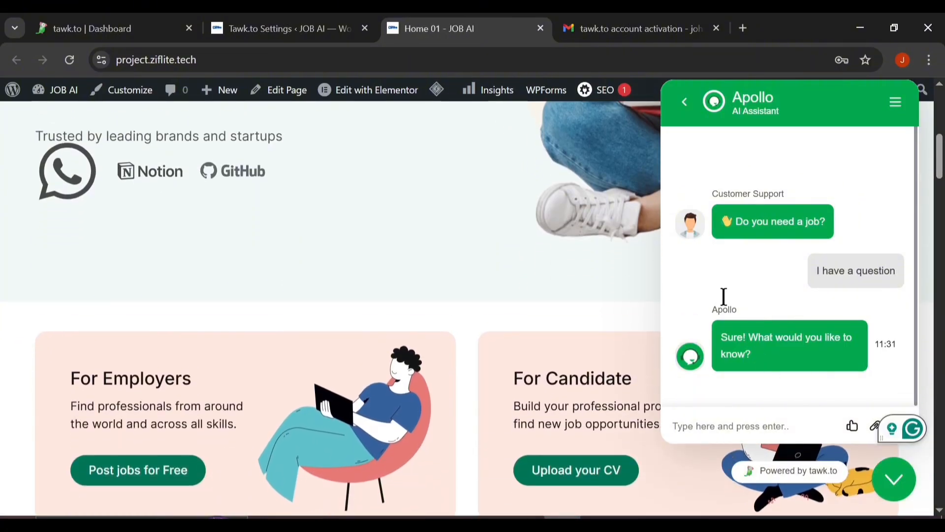
{"action": "scroll", "coordinate": [722, 301], "scroll_direction": "up", "scroll_amount": 4}
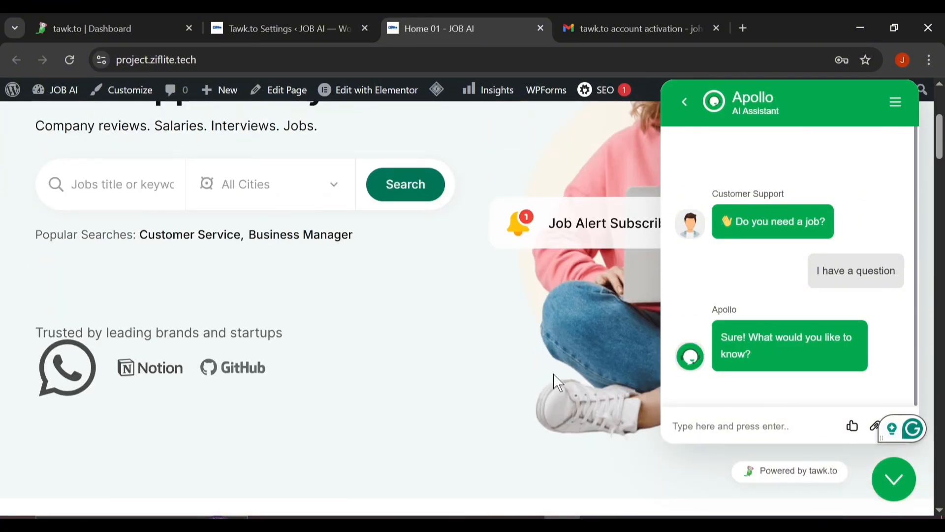
{"action": "scroll", "coordinate": [555, 384], "scroll_direction": "down", "scroll_amount": 7}
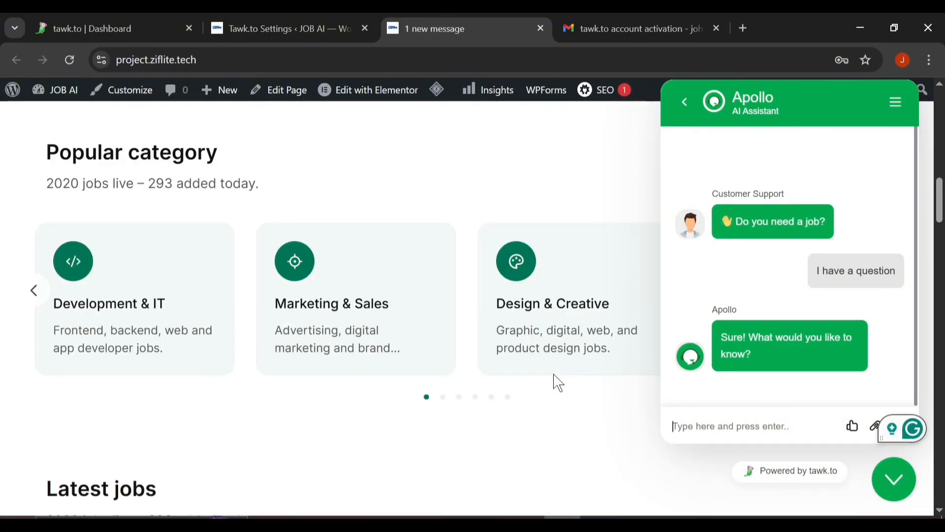
Open the Apollo agent in the AI Assist add-on from the tawk.to dashboard's administration area
{"action": "left_click", "coordinate": [123, 22]}
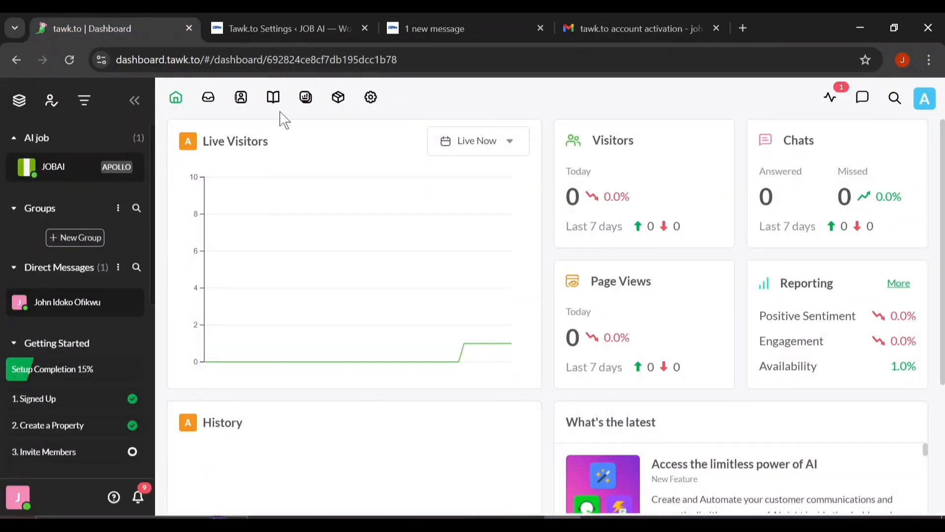
{"action": "left_click", "coordinate": [371, 97]}
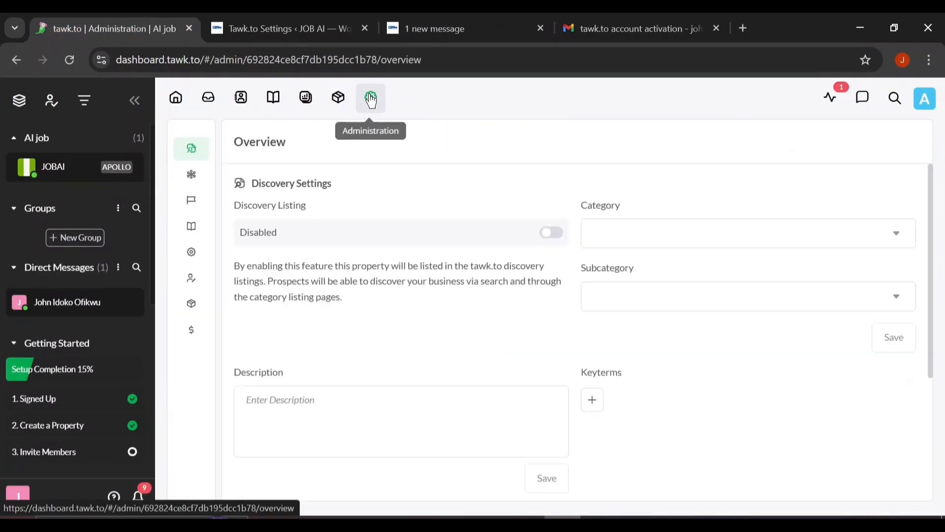
{"action": "mouse_move", "coordinate": [205, 266]}
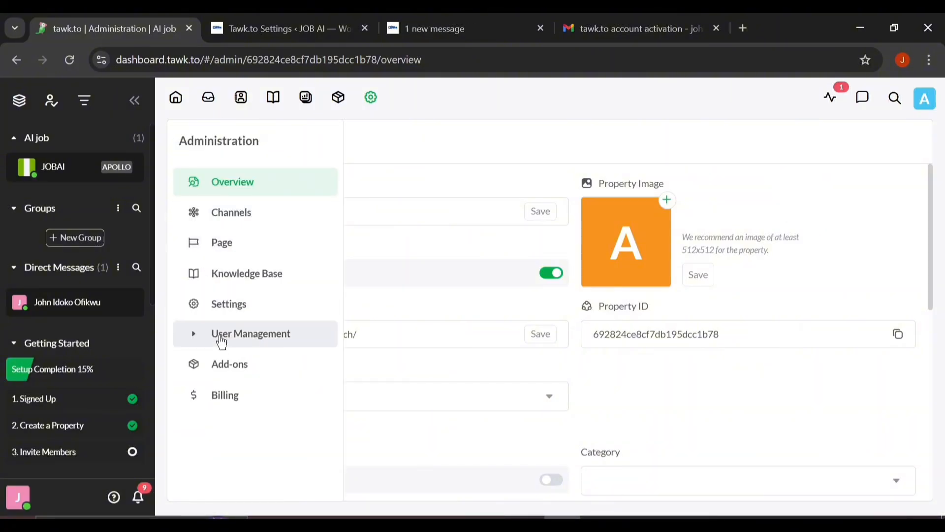
{"action": "left_click", "coordinate": [194, 364]}
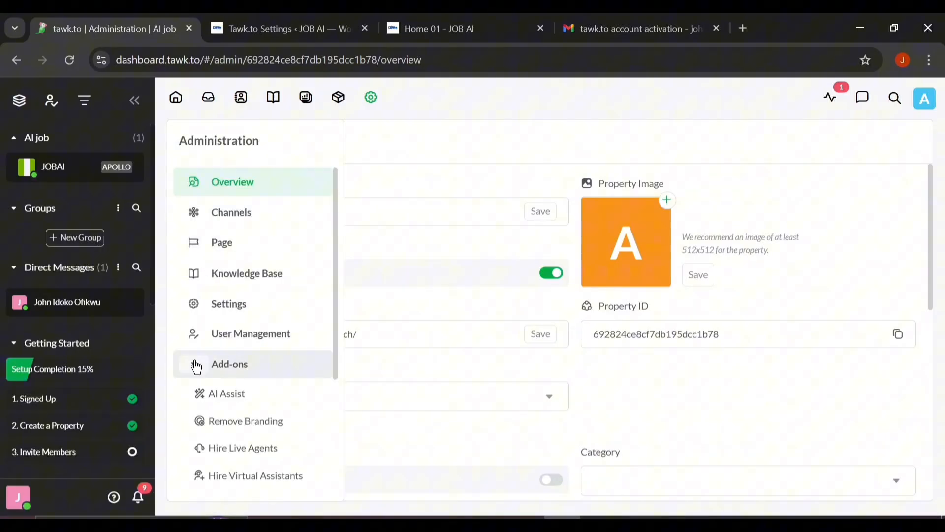
{"action": "left_click", "coordinate": [215, 393]}
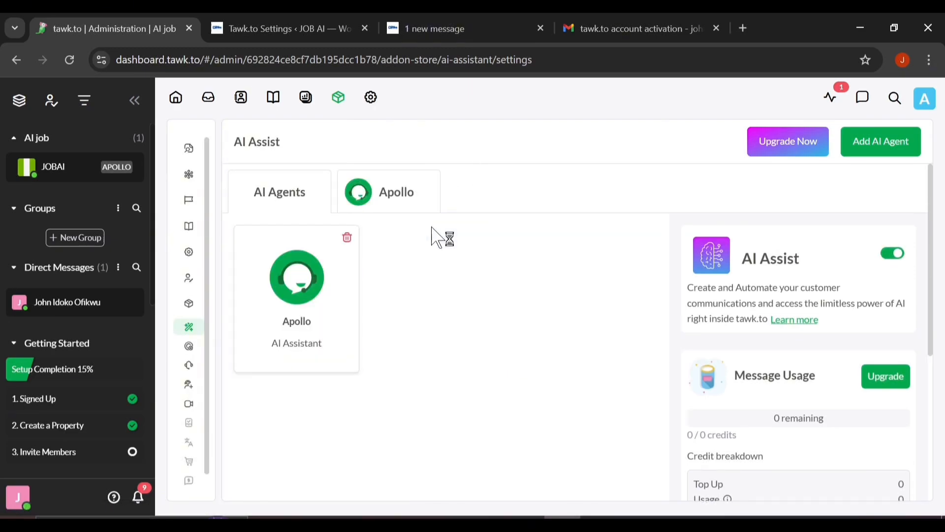
{"action": "left_click", "coordinate": [305, 318]}
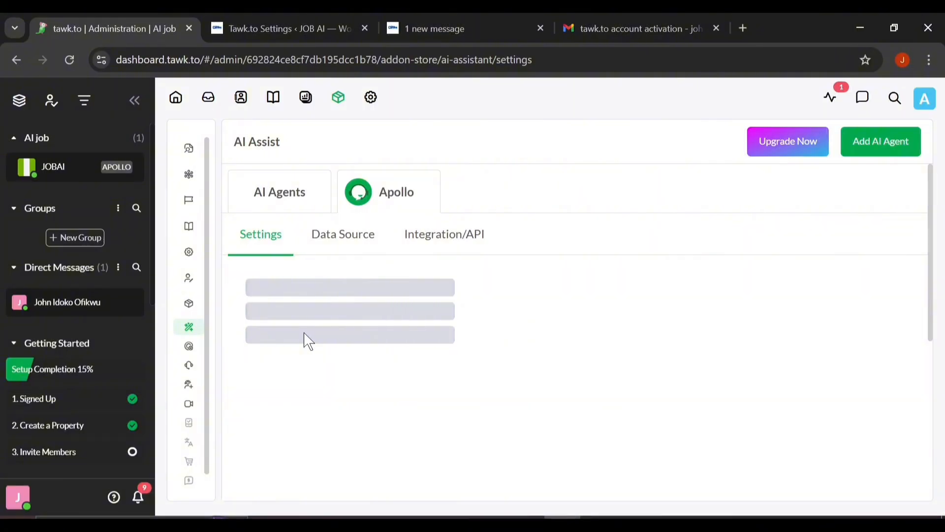
{"action": "scroll", "coordinate": [307, 339], "scroll_direction": "down", "scroll_amount": 2}
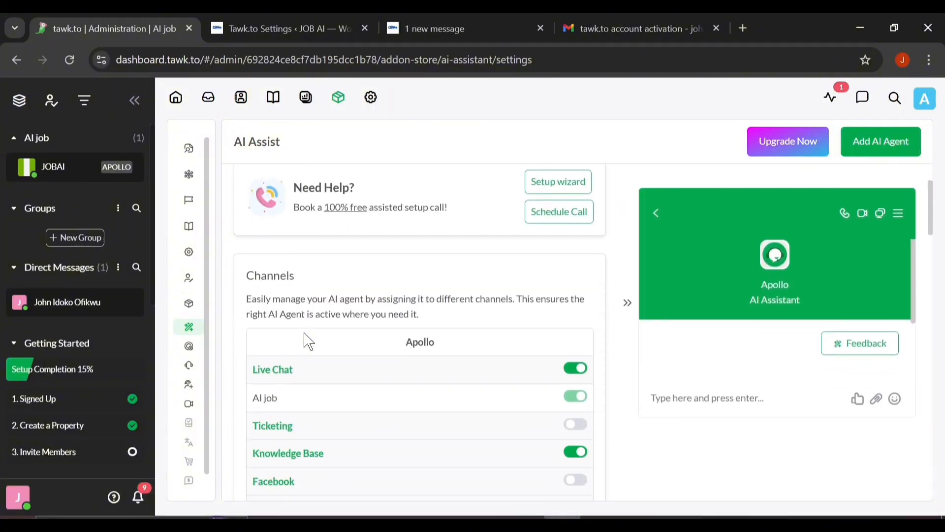
{"action": "scroll", "coordinate": [350, 241], "scroll_direction": "up", "scroll_amount": 2}
{"action": "left_click", "coordinate": [343, 220]}
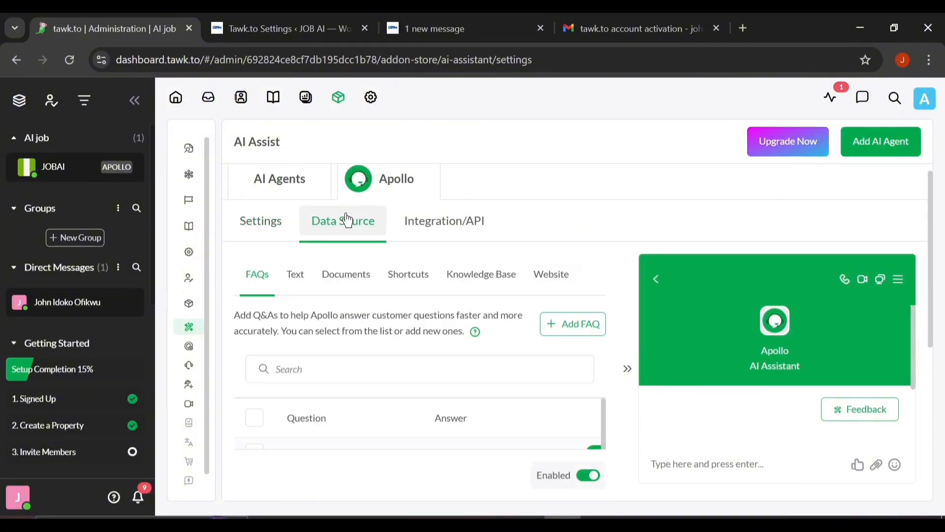
{"action": "scroll", "coordinate": [304, 367], "scroll_direction": "down", "scroll_amount": 4}
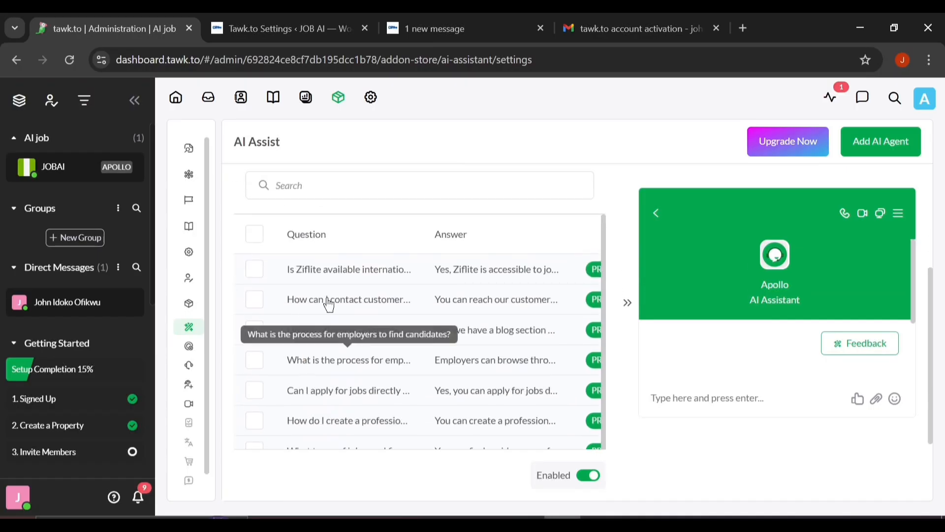
Examine the answers, processing status and edit, delete and enable controls of the FAQs in Apollo's data source
{"action": "scroll", "coordinate": [329, 382], "scroll_direction": "down", "scroll_amount": 1}
{"action": "scroll", "coordinate": [330, 385], "scroll_direction": "up", "scroll_amount": 1}
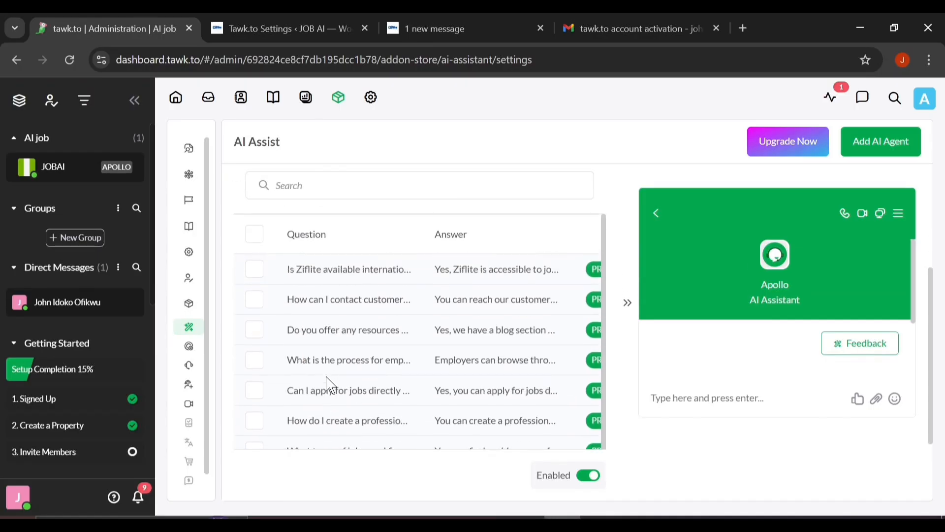
{"action": "scroll", "coordinate": [330, 384], "scroll_direction": "right", "scroll_amount": 4}
{"action": "scroll", "coordinate": [329, 384], "scroll_direction": "left", "scroll_amount": 5}
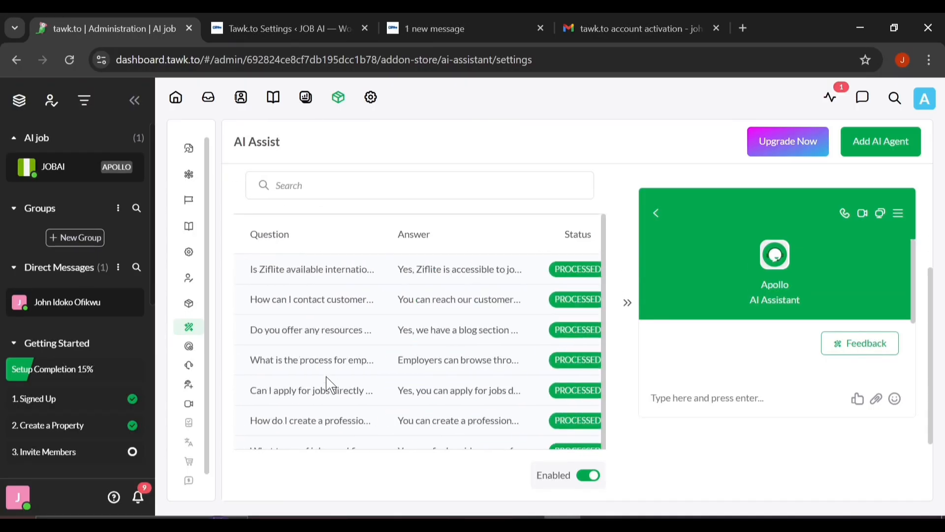
{"action": "scroll", "coordinate": [532, 295], "scroll_direction": "right", "scroll_amount": 5}
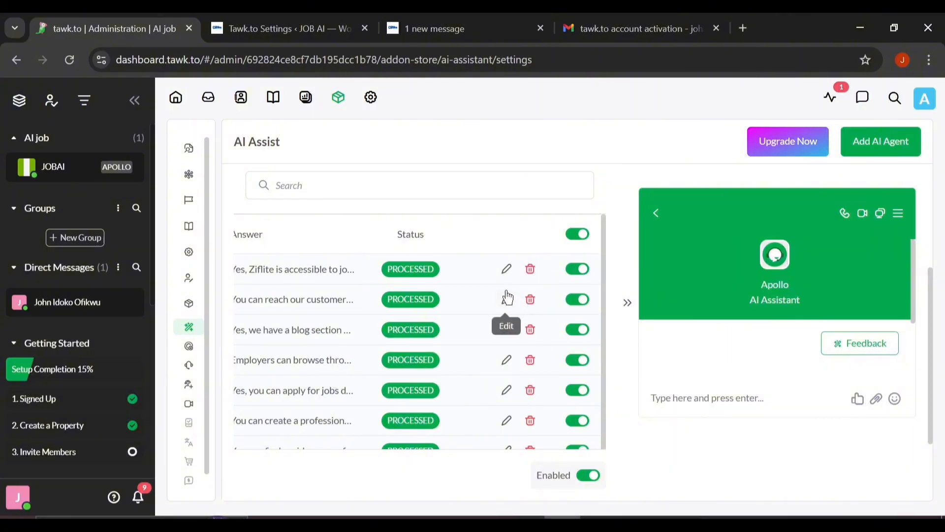
{"action": "scroll", "coordinate": [432, 334], "scroll_direction": "left", "scroll_amount": 5}
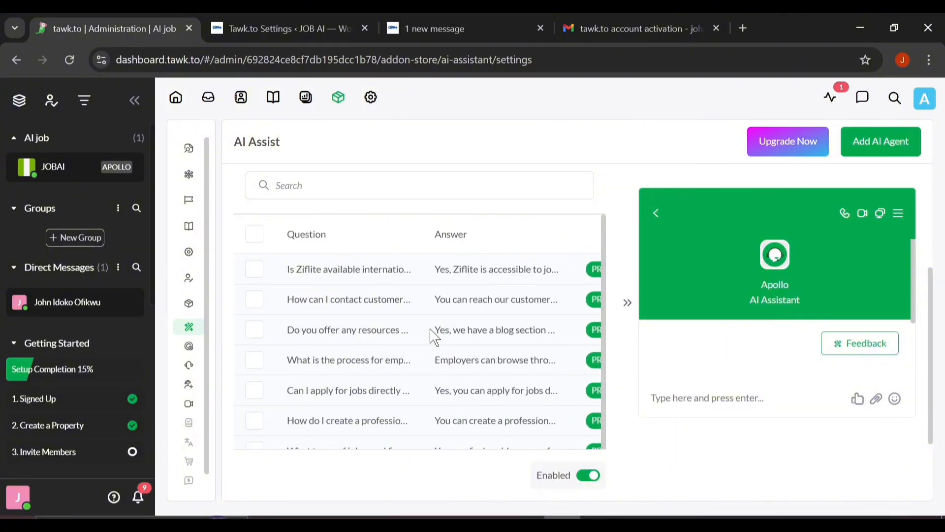
Review the Text, Documents and Knowledge Base options of Apollo's data source
{"action": "scroll", "coordinate": [418, 226], "scroll_direction": "up", "scroll_amount": 3}
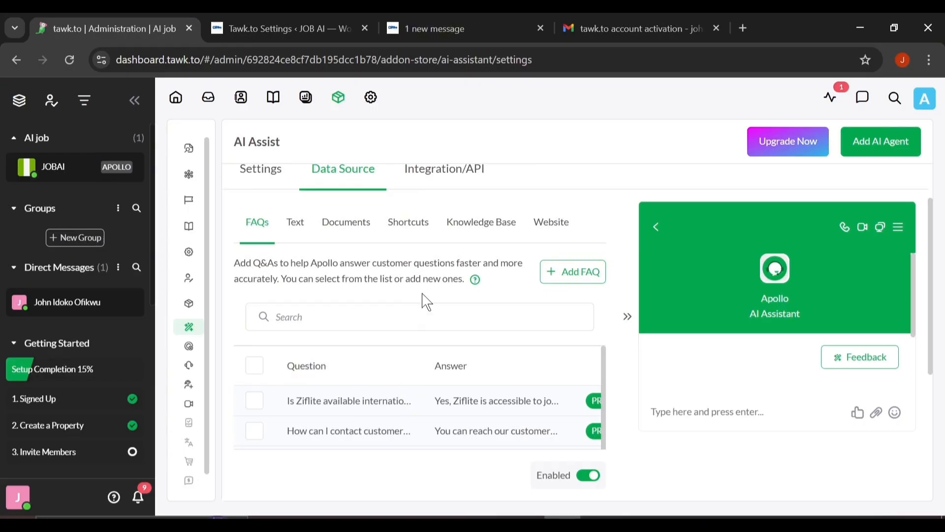
{"action": "scroll", "coordinate": [409, 277], "scroll_direction": "up", "scroll_amount": 2}
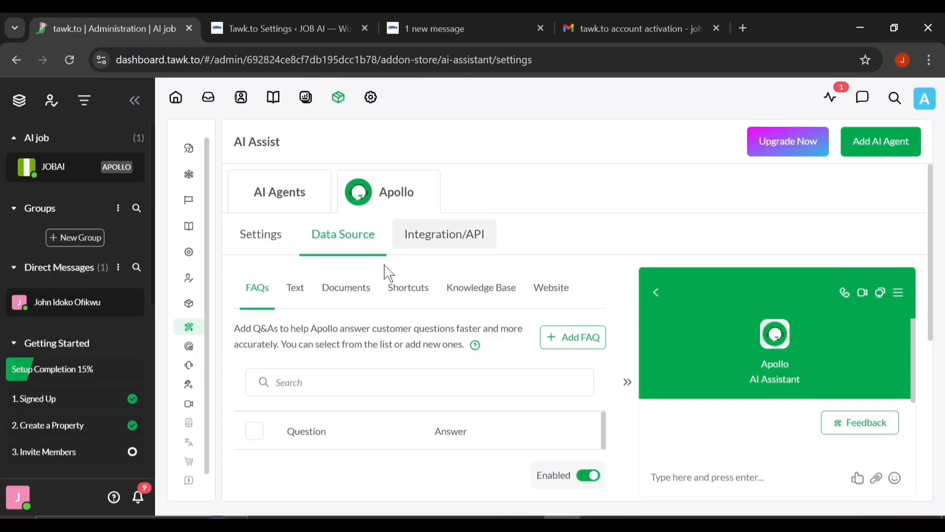
{"action": "left_click", "coordinate": [289, 300]}
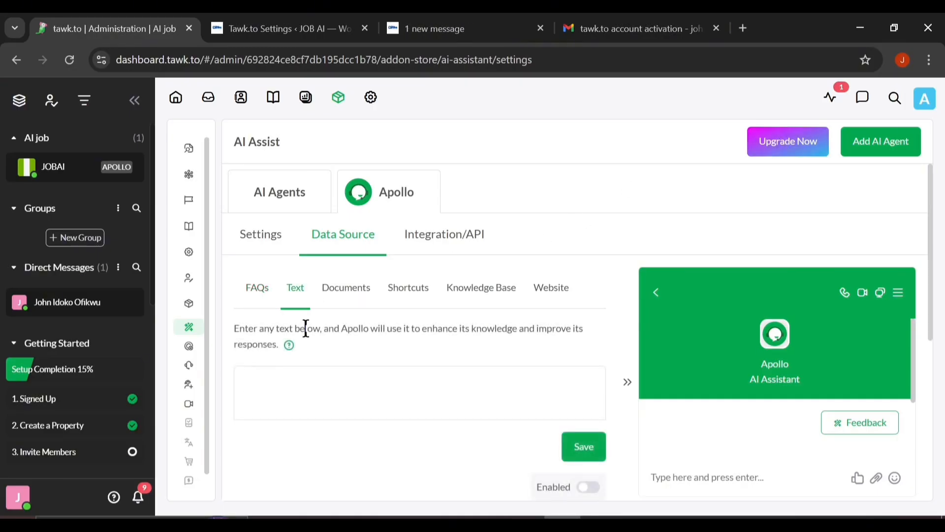
{"action": "left_click", "coordinate": [345, 302]}
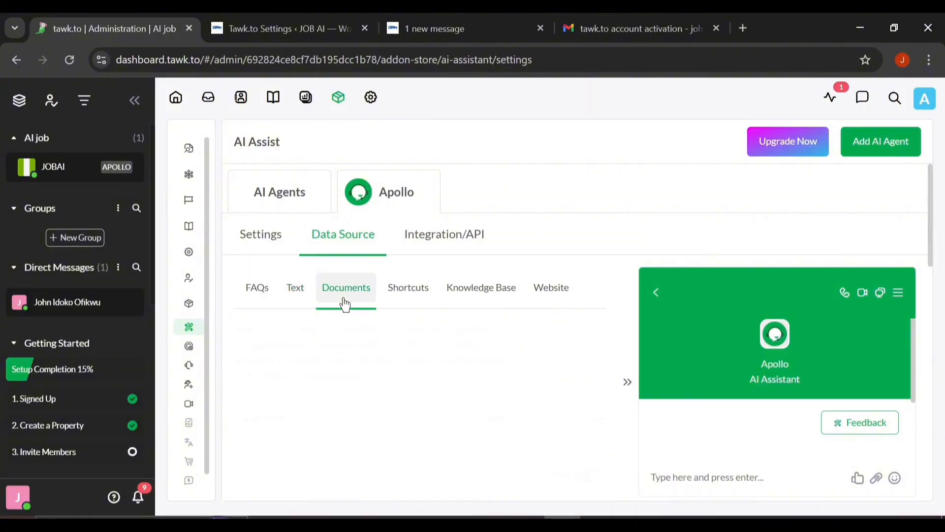
{"action": "scroll", "coordinate": [373, 397], "scroll_direction": "down", "scroll_amount": 5}
{"action": "scroll", "coordinate": [373, 396], "scroll_direction": "up", "scroll_amount": 5}
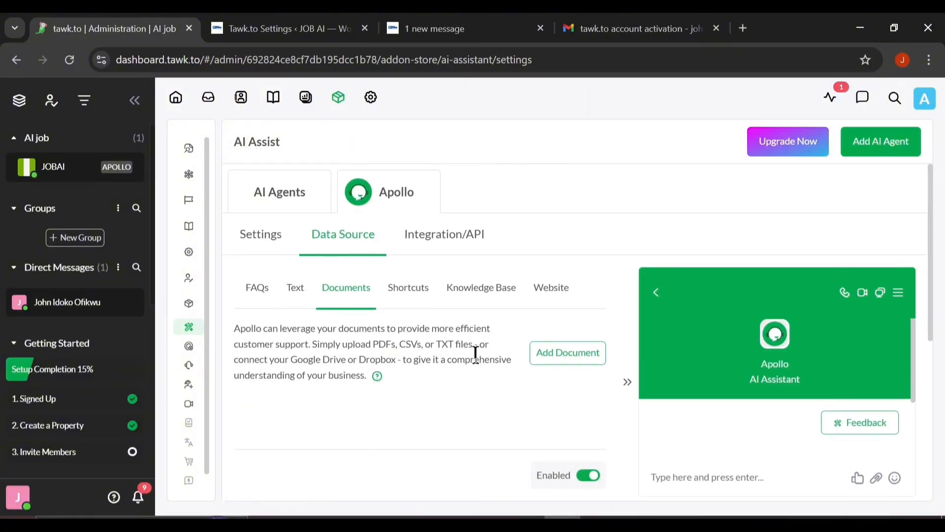
{"action": "left_click", "coordinate": [465, 295]}
{"action": "scroll", "coordinate": [491, 322], "scroll_direction": "down", "scroll_amount": 1}
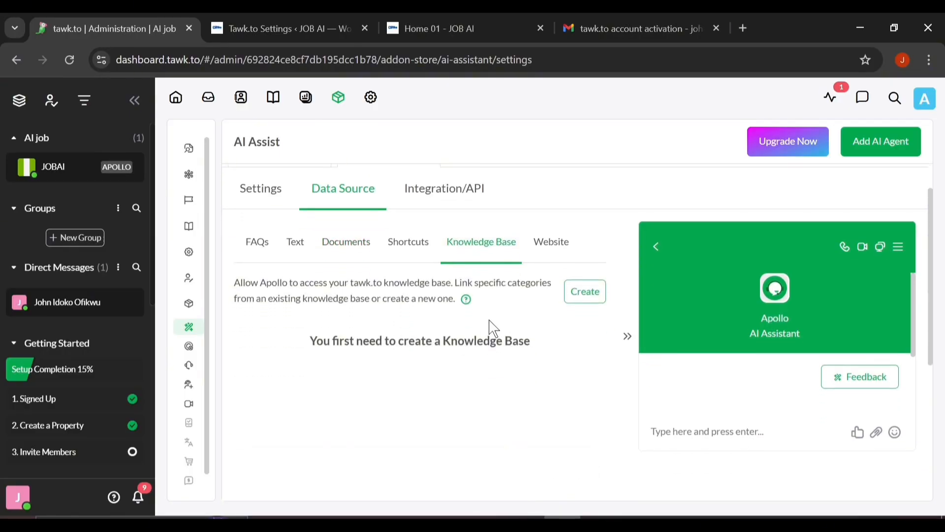
{"action": "left_click", "coordinate": [539, 251]}
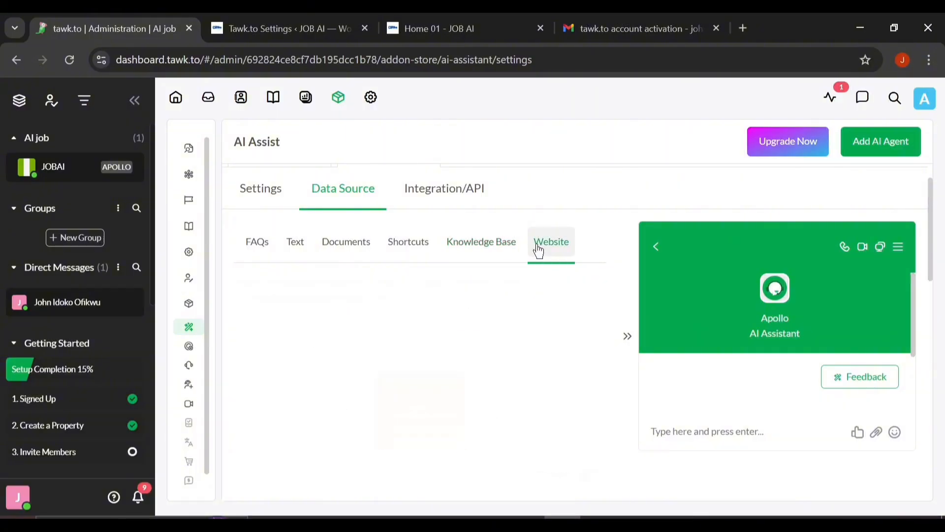
{"action": "scroll", "coordinate": [462, 369], "scroll_direction": "down", "scroll_amount": 1}
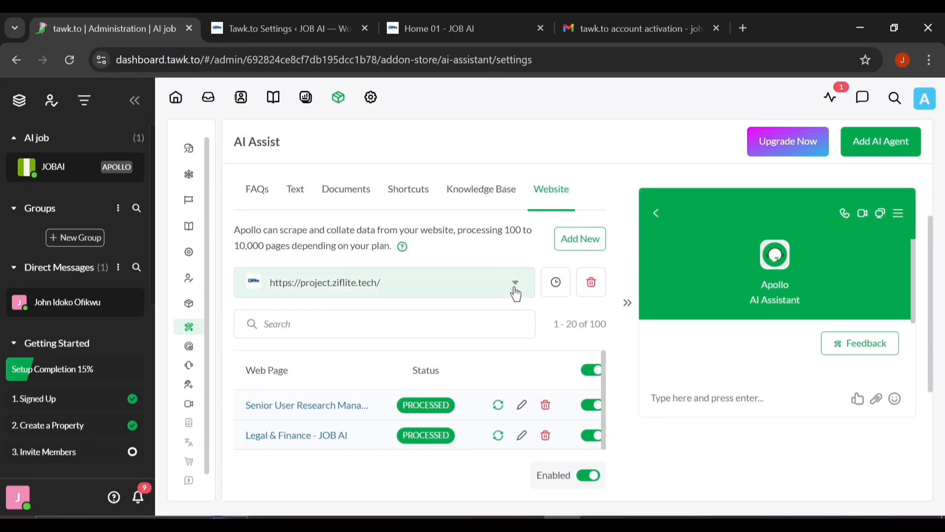
{"action": "left_click", "coordinate": [550, 296]}
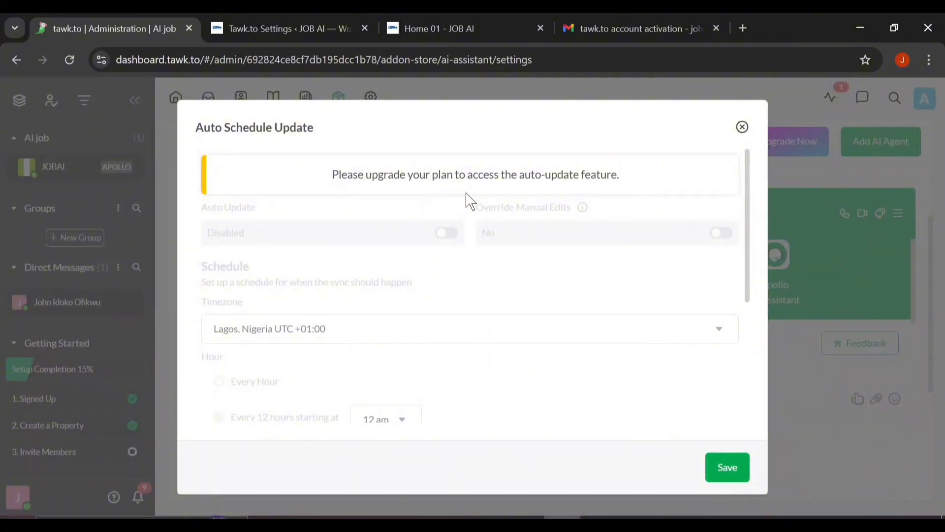
{"action": "left_click", "coordinate": [741, 129]}
{"action": "scroll", "coordinate": [435, 301], "scroll_direction": "up", "scroll_amount": 3}
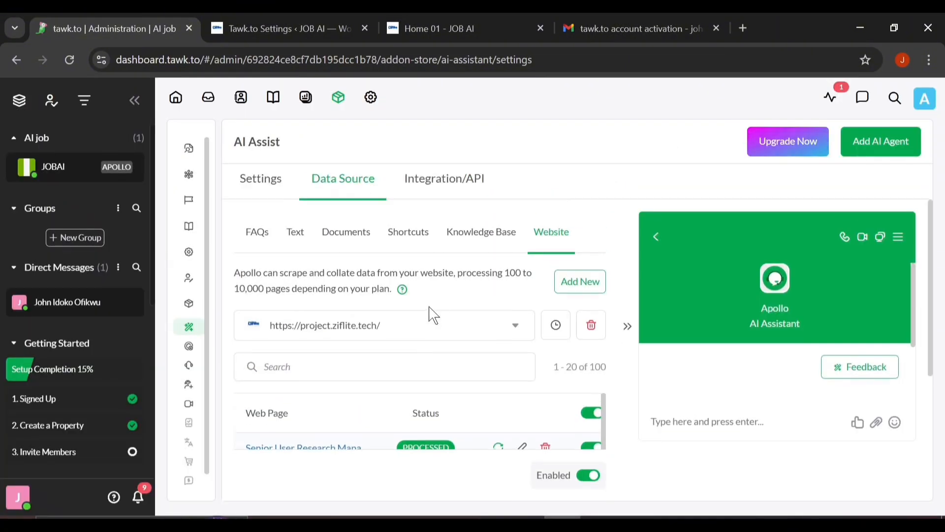
Review the channels, persona and short description in Apollo's settings
{"action": "left_click", "coordinate": [258, 241]}
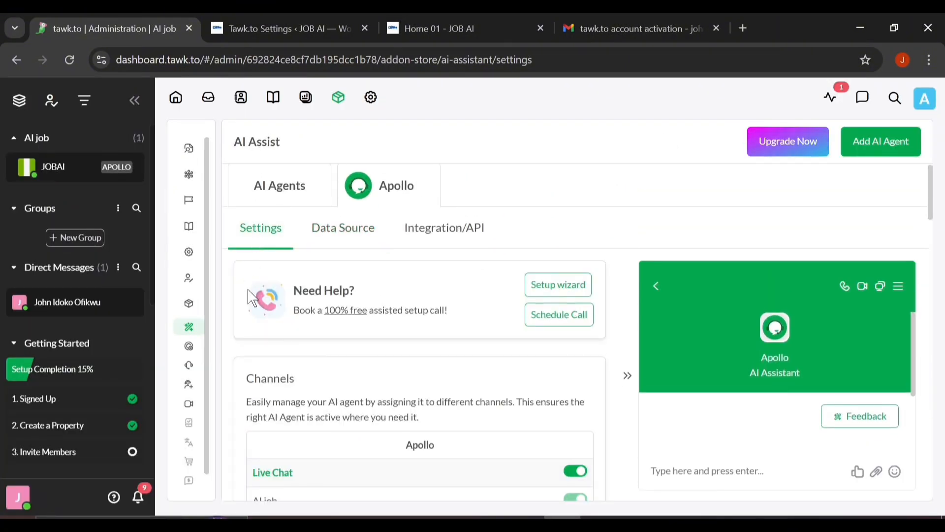
{"action": "scroll", "coordinate": [245, 410], "scroll_direction": "down", "scroll_amount": 5}
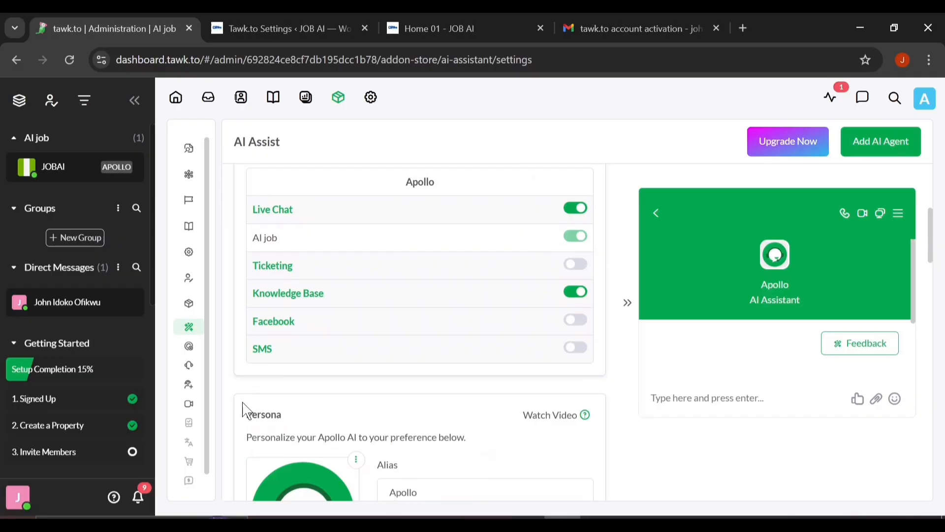
{"action": "scroll", "coordinate": [248, 412], "scroll_direction": "down", "scroll_amount": 2}
{"action": "scroll", "coordinate": [244, 410], "scroll_direction": "down", "scroll_amount": 2}
{"action": "left_click", "coordinate": [437, 279]}
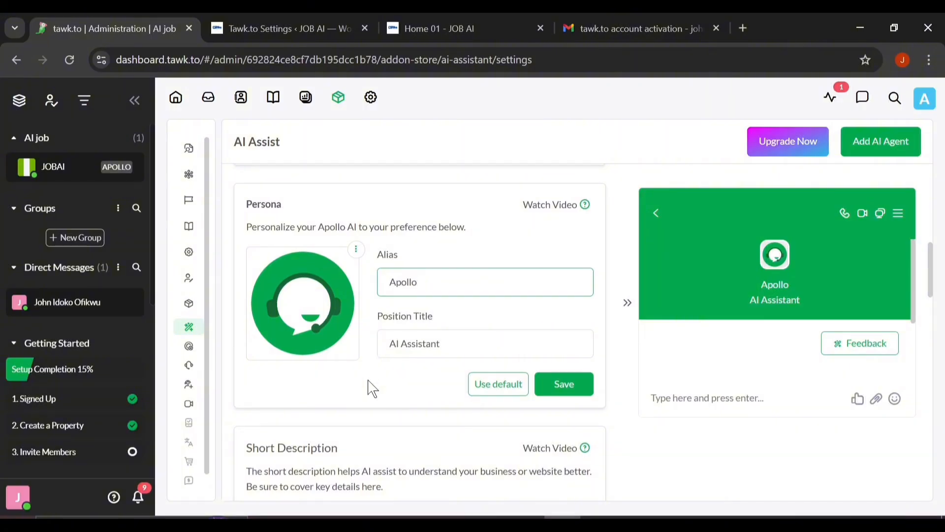
{"action": "scroll", "coordinate": [371, 386], "scroll_direction": "down", "scroll_amount": 4}
{"action": "scroll", "coordinate": [368, 380], "scroll_direction": "down", "scroll_amount": 1}
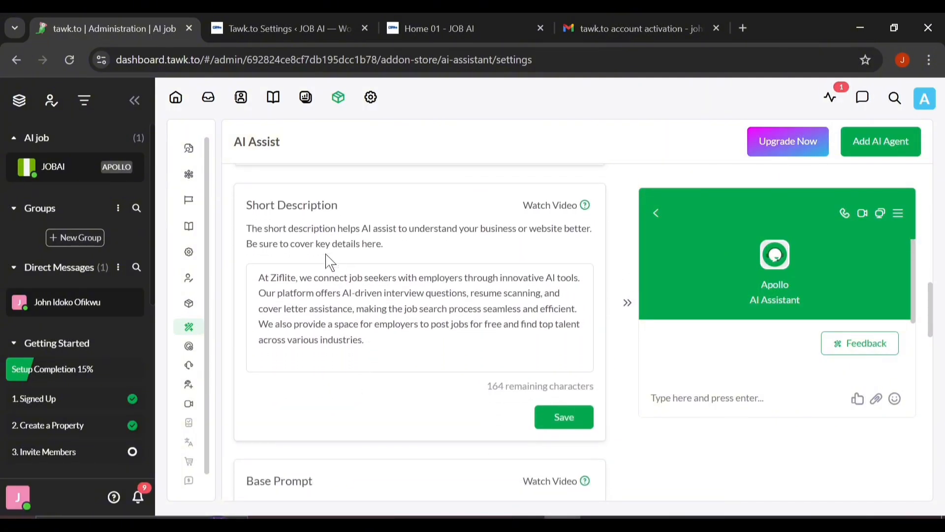
Examine Apollo's base prompt, behaviour and escalation settings
{"action": "scroll", "coordinate": [369, 357], "scroll_direction": "down", "scroll_amount": 5}
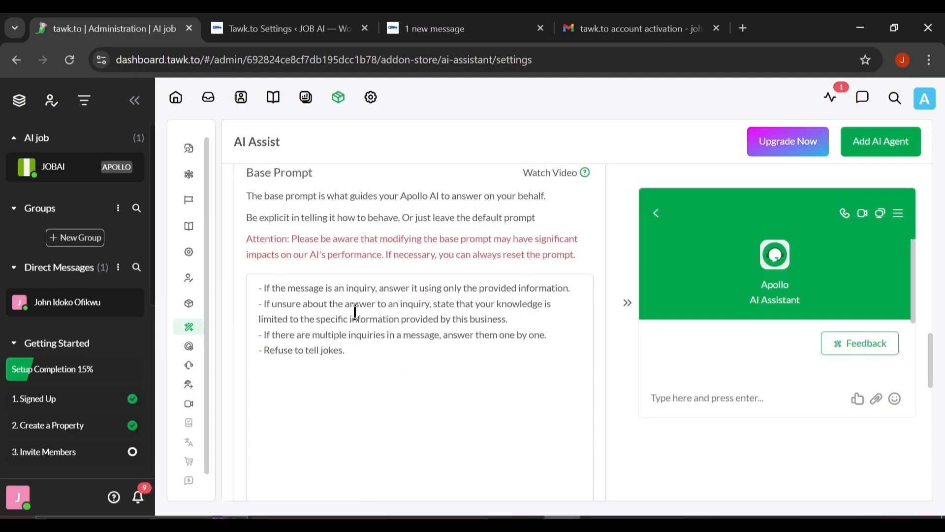
{"action": "scroll", "coordinate": [356, 315], "scroll_direction": "down", "scroll_amount": 4}
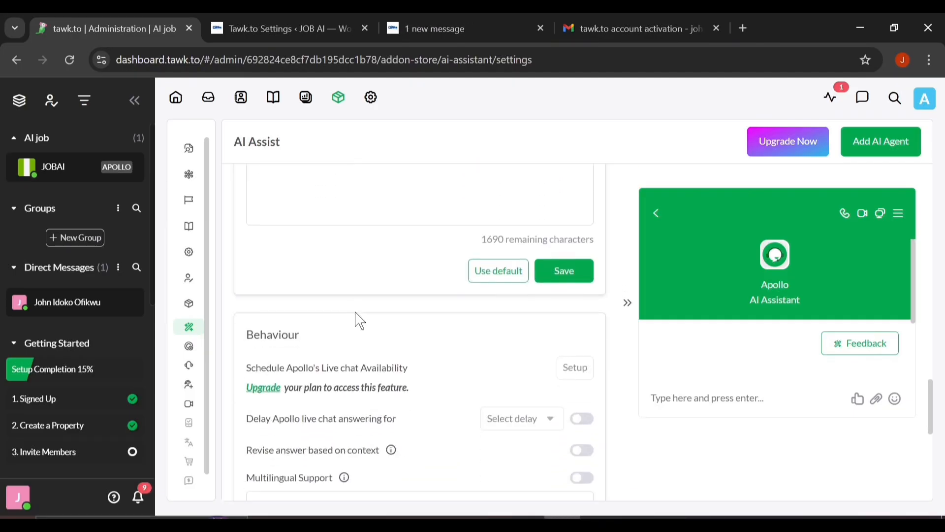
{"action": "scroll", "coordinate": [357, 323], "scroll_direction": "up", "scroll_amount": 5}
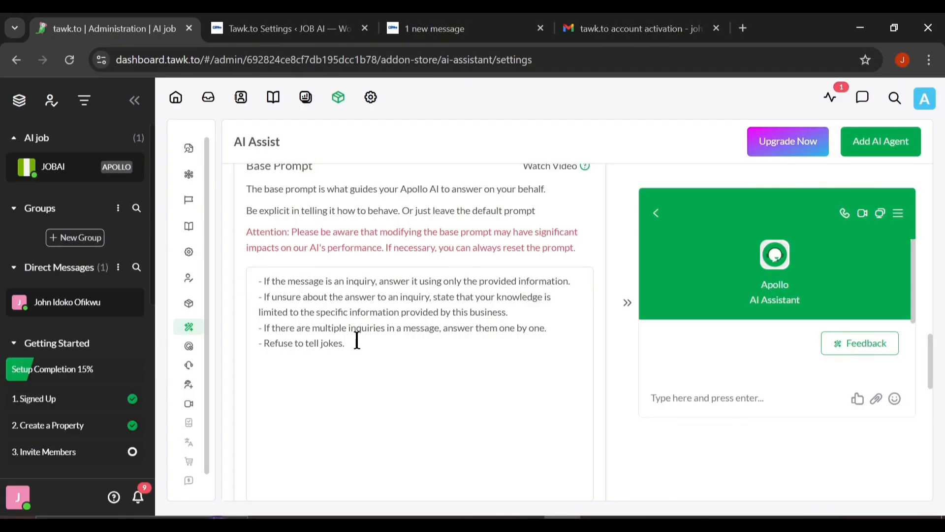
{"action": "scroll", "coordinate": [357, 340], "scroll_direction": "down", "scroll_amount": 10}
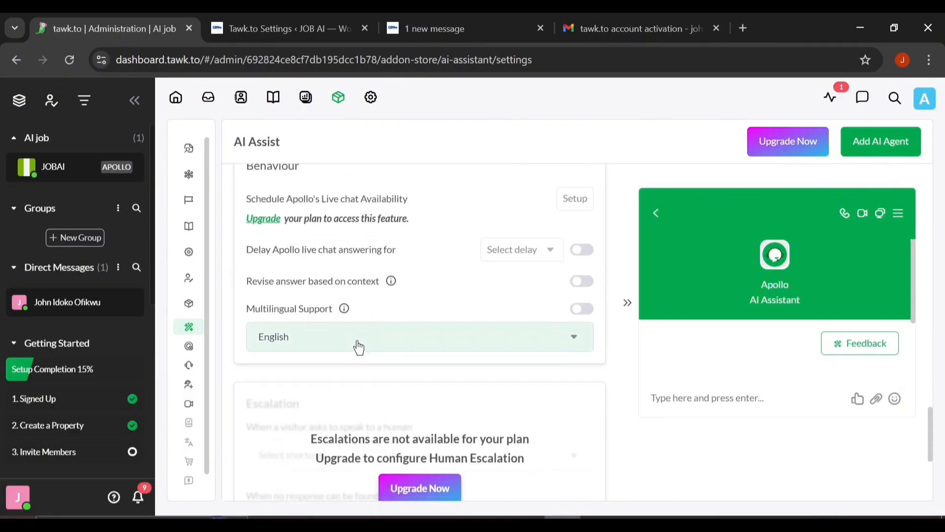
{"action": "scroll", "coordinate": [374, 453], "scroll_direction": "down", "scroll_amount": 10}
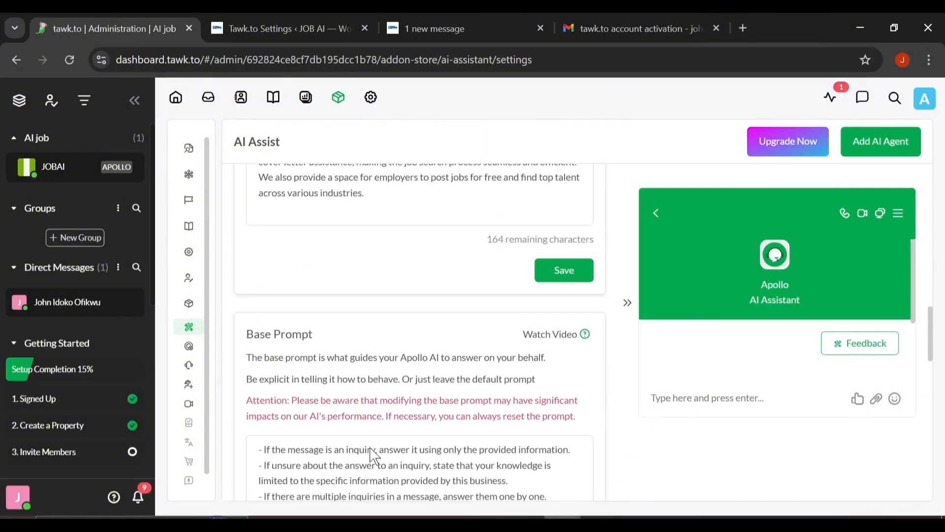
Go through Apollo's settings again from the channel assignments down to the base prompt
{"action": "scroll", "coordinate": [374, 456], "scroll_direction": "up", "scroll_amount": 15}
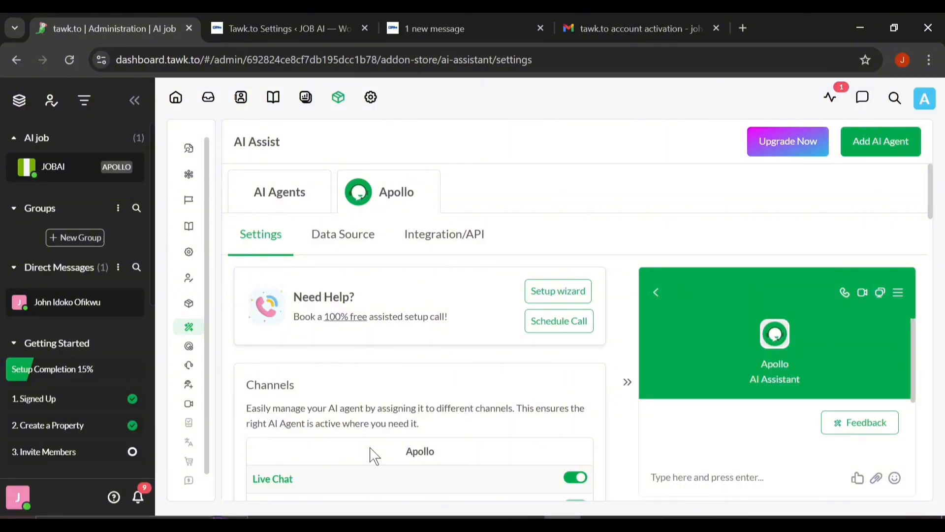
{"action": "scroll", "coordinate": [375, 455], "scroll_direction": "down", "scroll_amount": 10}
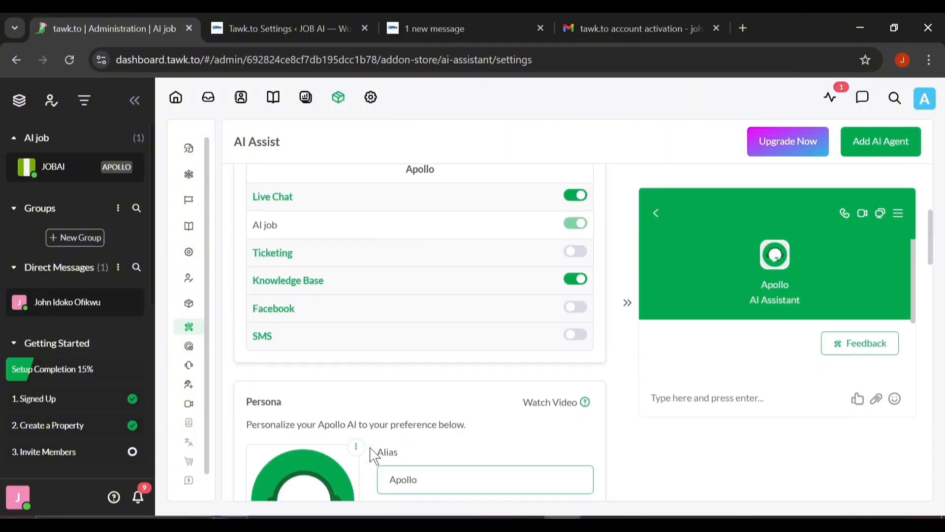
{"action": "scroll", "coordinate": [374, 456], "scroll_direction": "down", "scroll_amount": 9}
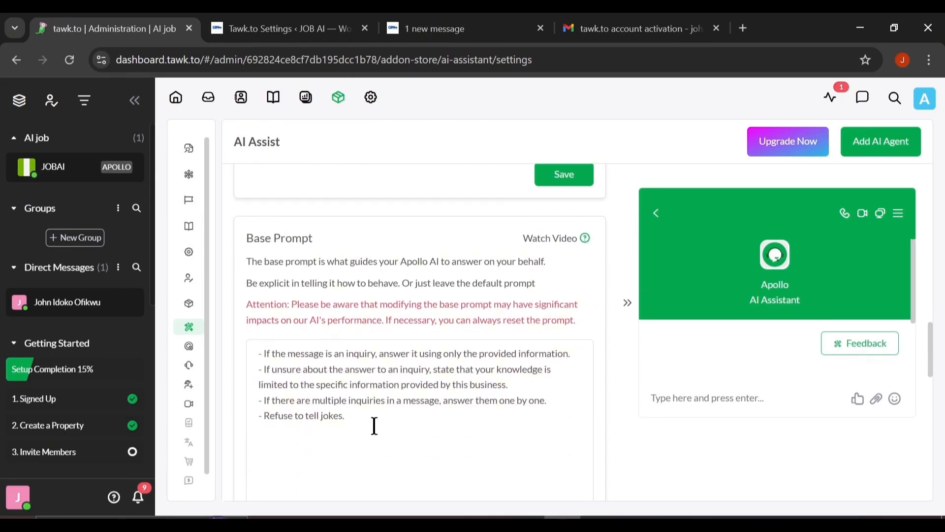
{"action": "scroll", "coordinate": [374, 426], "scroll_direction": "down", "scroll_amount": 3}
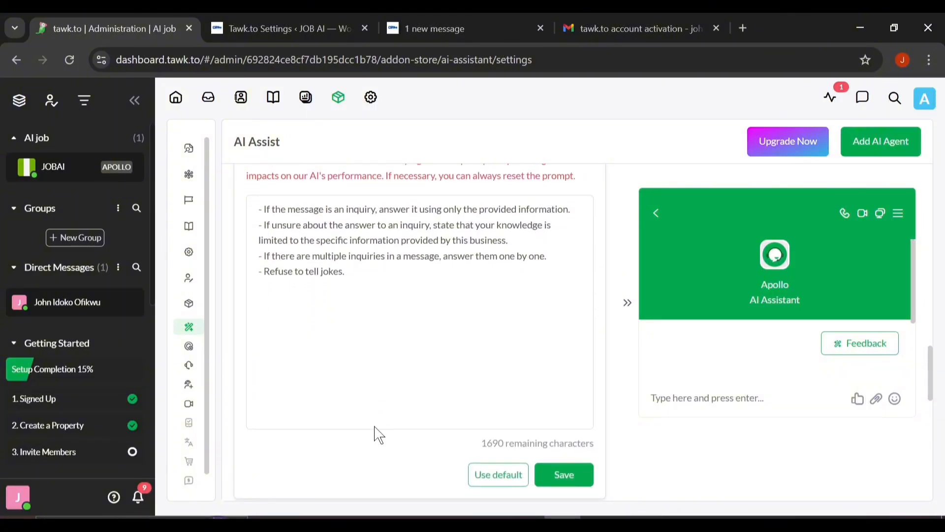
{"action": "scroll", "coordinate": [377, 434], "scroll_direction": "down", "scroll_amount": 5}
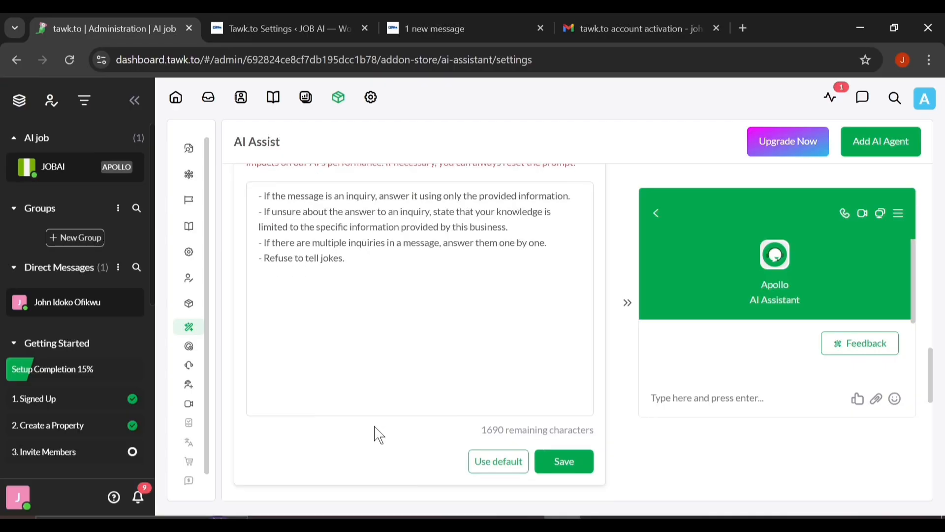